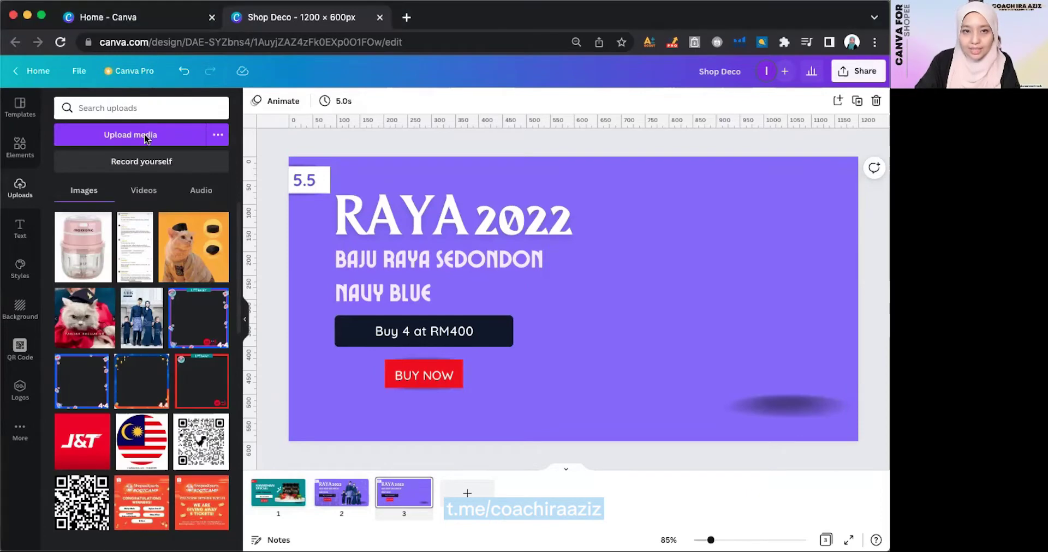
Upload the two orange-background photos of dressed cats from the computer's files
{"action": "left_click", "coordinate": [144, 138]}
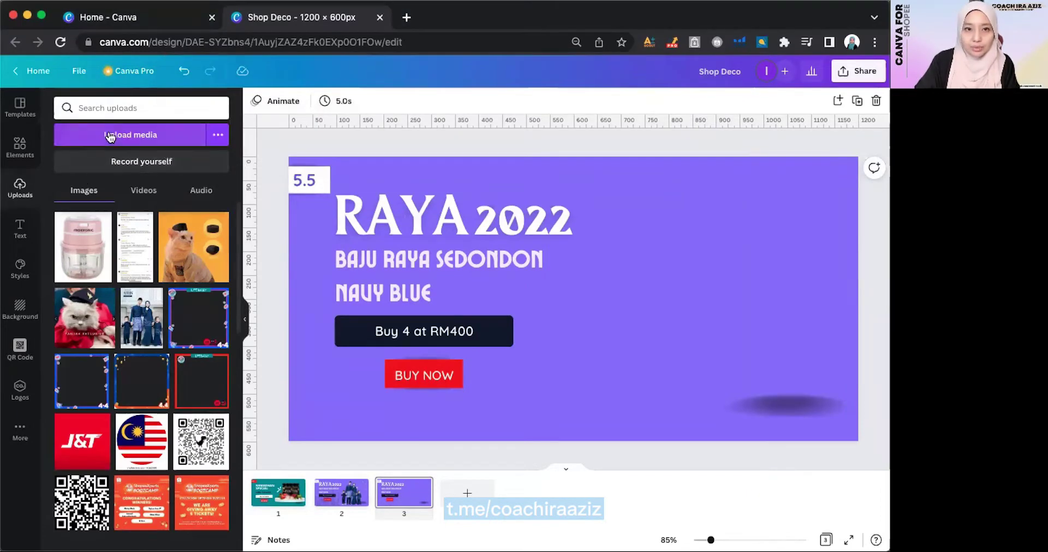
{"action": "left_click", "coordinate": [111, 137]}
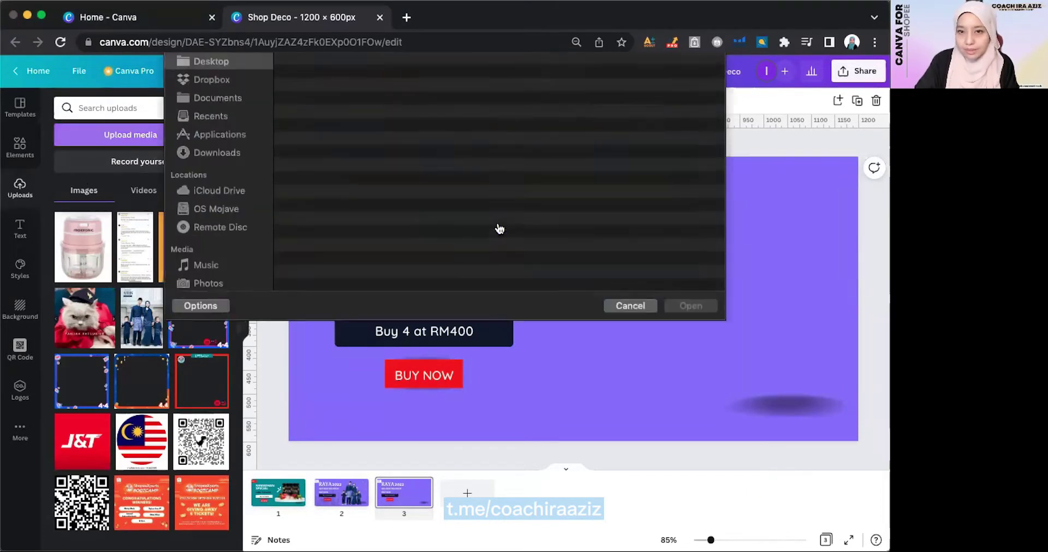
{"action": "double_click", "coordinate": [402, 133]}
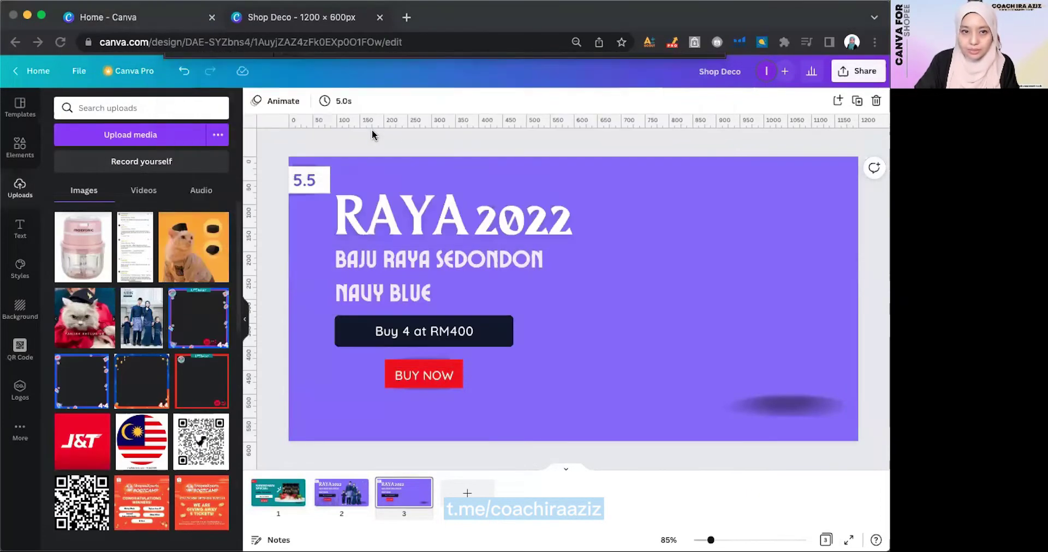
{"action": "left_click", "coordinate": [110, 136]}
{"action": "double_click", "coordinate": [377, 120]}
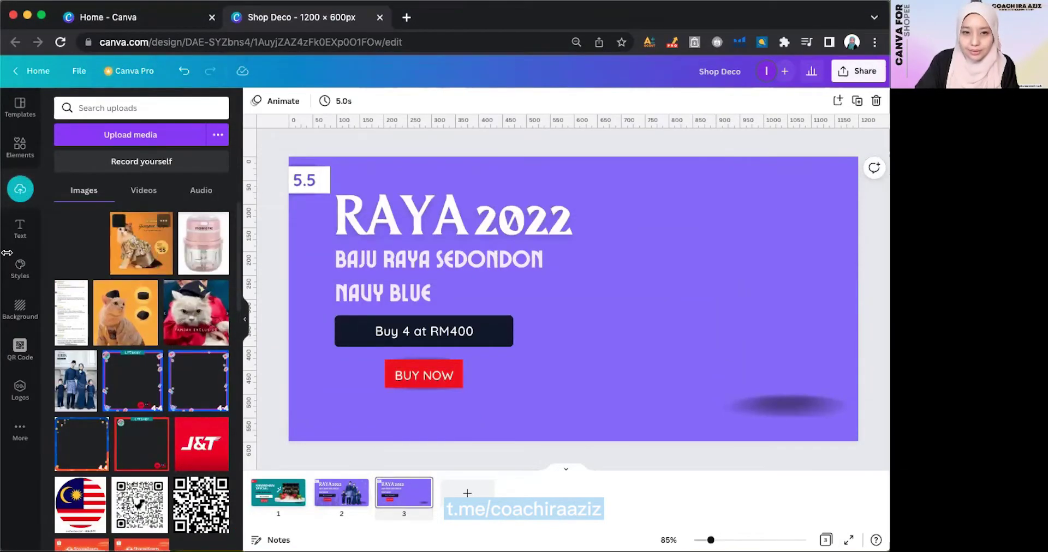
Place the uploaded photo of the cat in the patterned outfit on page 3 and remove its background
{"action": "left_click", "coordinate": [131, 259]}
{"action": "left_click_drag", "start_coordinate": [602, 320], "coordinate": [795, 320]}
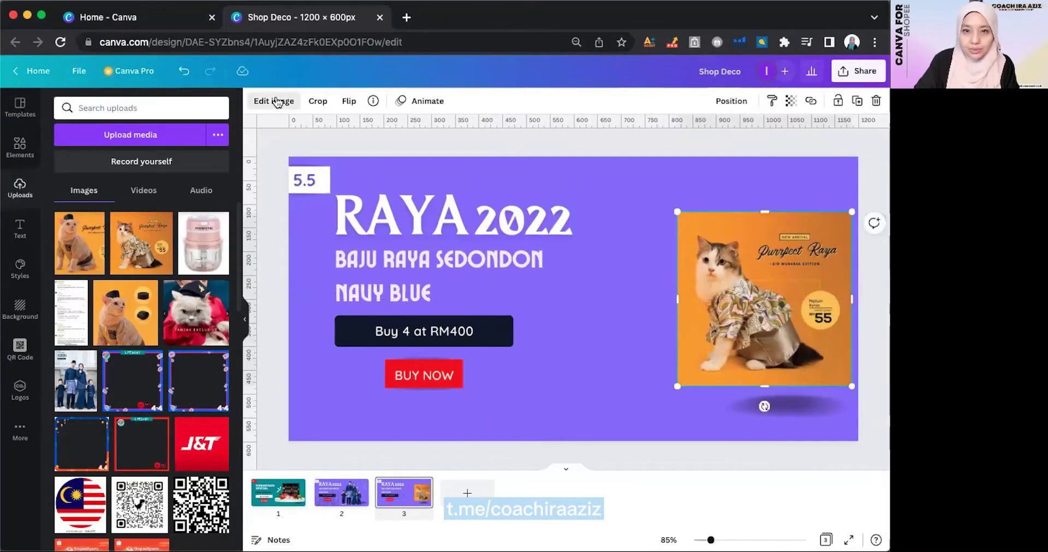
{"action": "left_click", "coordinate": [275, 102]}
{"action": "left_click", "coordinate": [82, 210]}
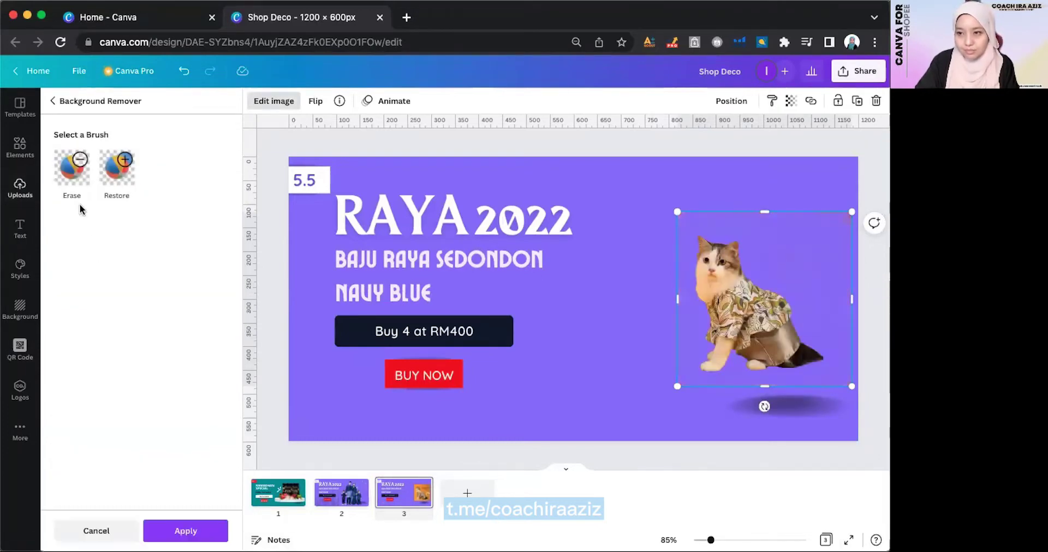
{"action": "left_click", "coordinate": [180, 534]}
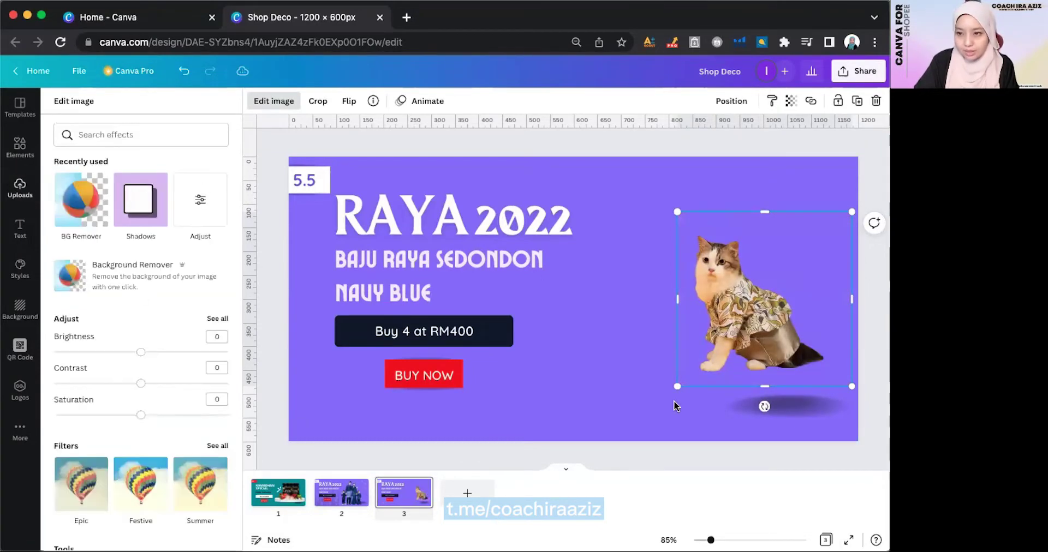
Enlarge the cat cutout to nearly the banner's full height on its right side and set the oval shadow beneath the cat
{"action": "left_click_drag", "start_coordinate": [677, 387], "coordinate": [542, 519]}
{"action": "left_click_drag", "start_coordinate": [658, 448], "coordinate": [642, 261]}
{"action": "left_click", "coordinate": [786, 408]}
{"action": "left_click_drag", "start_coordinate": [786, 409], "coordinate": [795, 424]}
{"action": "left_click_drag", "start_coordinate": [718, 294], "coordinate": [801, 403]}
{"action": "left_click", "coordinate": [878, 320]}
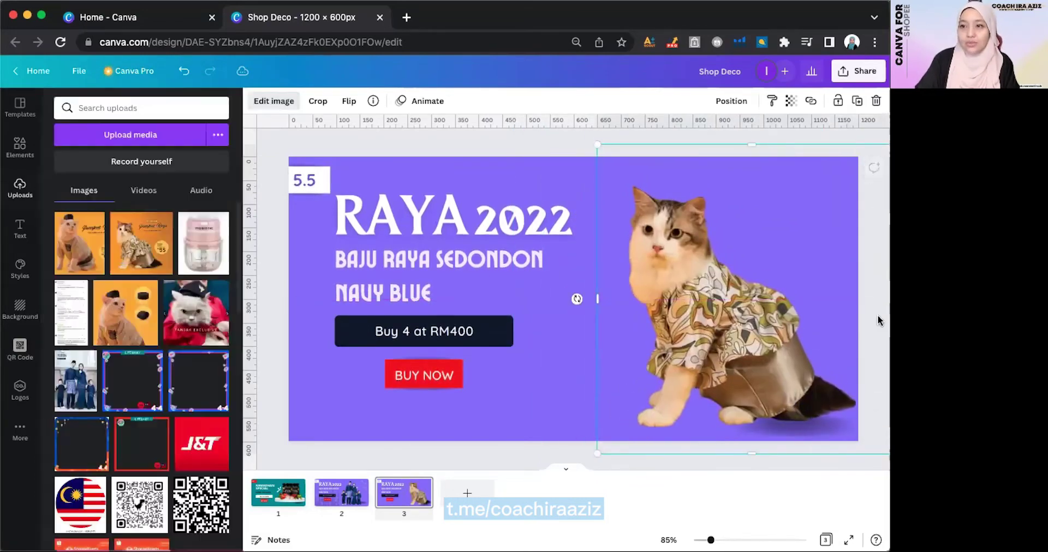
Shift the headline, subheading, offer bar and BUY NOW block right toward the middle of the banner
{"action": "left_click", "coordinate": [532, 153]}
{"action": "left_click", "coordinate": [483, 206]}
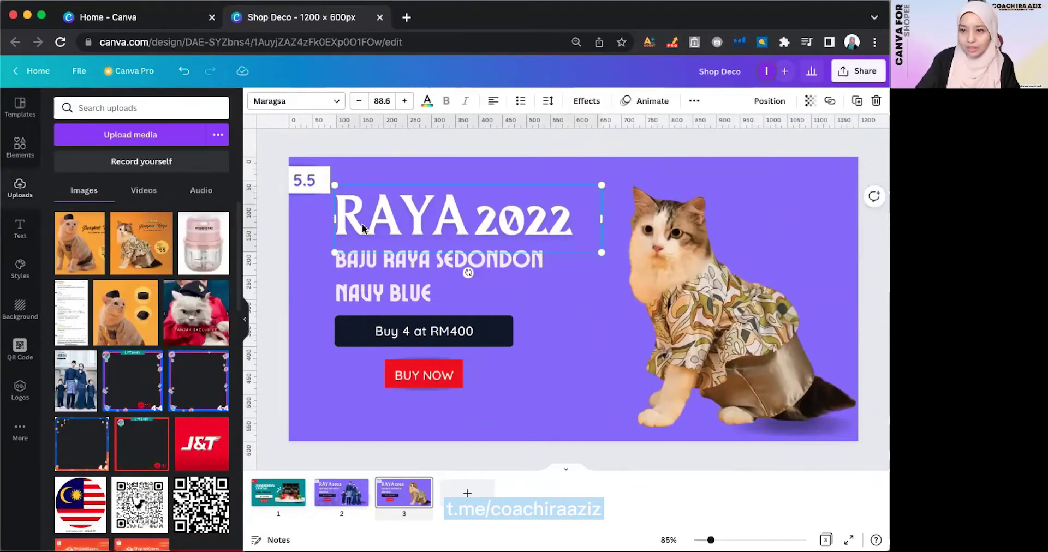
{"action": "left_click_drag", "start_coordinate": [416, 238], "coordinate": [445, 236]}
{"action": "left_click_drag", "start_coordinate": [458, 154], "coordinate": [413, 459]}
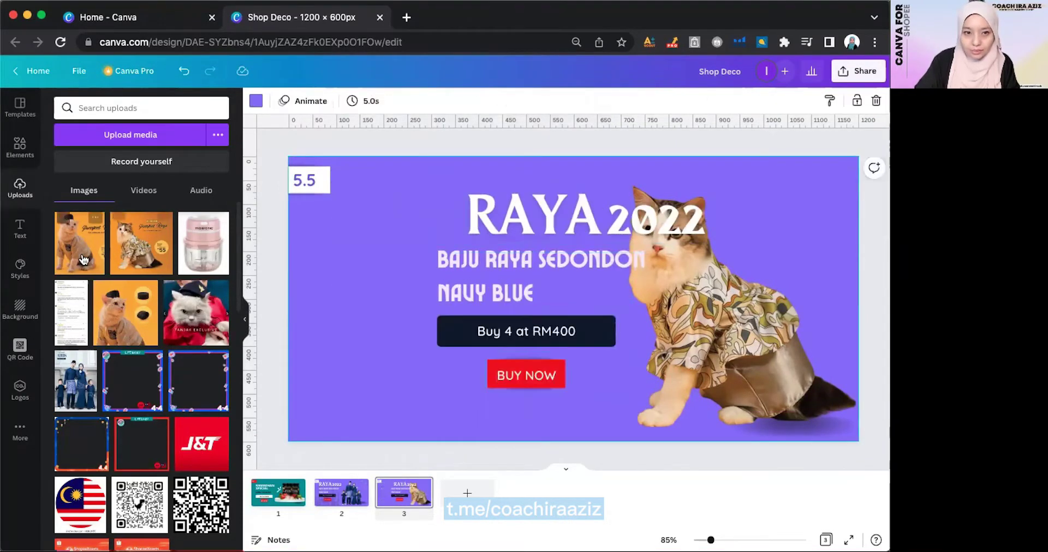
Place the photo of the cat in the black cap on the banner's left side, about 439 by 549, and remove its background
{"action": "left_click", "coordinate": [83, 260]}
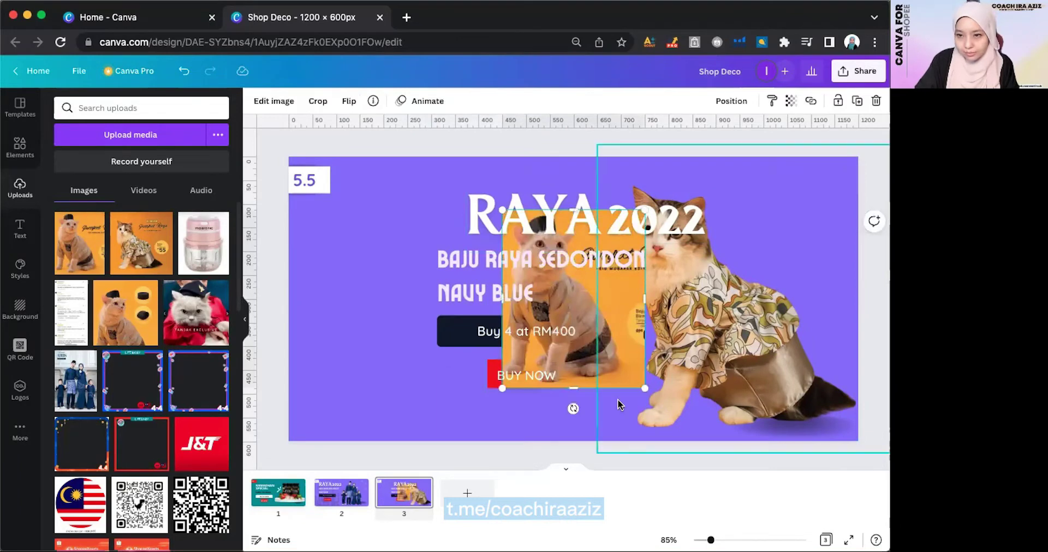
{"action": "left_click_drag", "start_coordinate": [344, 378], "coordinate": [383, 413]}
{"action": "left_click_drag", "start_coordinate": [437, 265], "coordinate": [497, 175]}
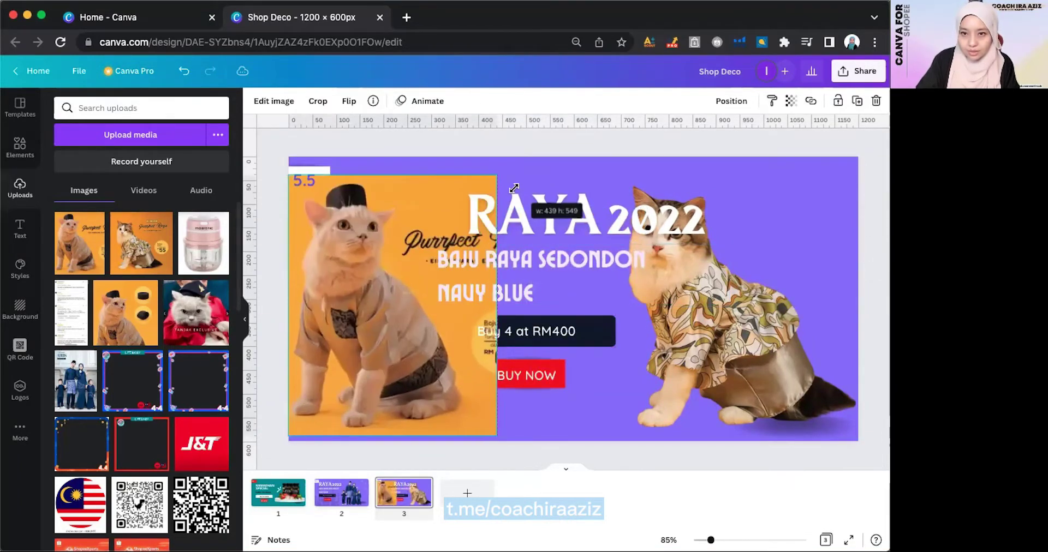
{"action": "left_click", "coordinate": [254, 101]}
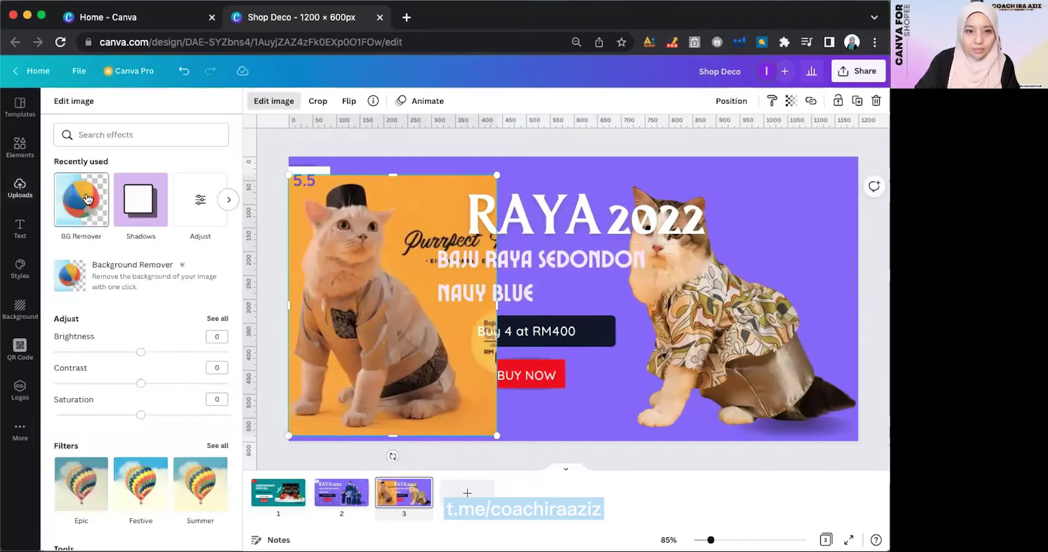
{"action": "left_click", "coordinate": [87, 197]}
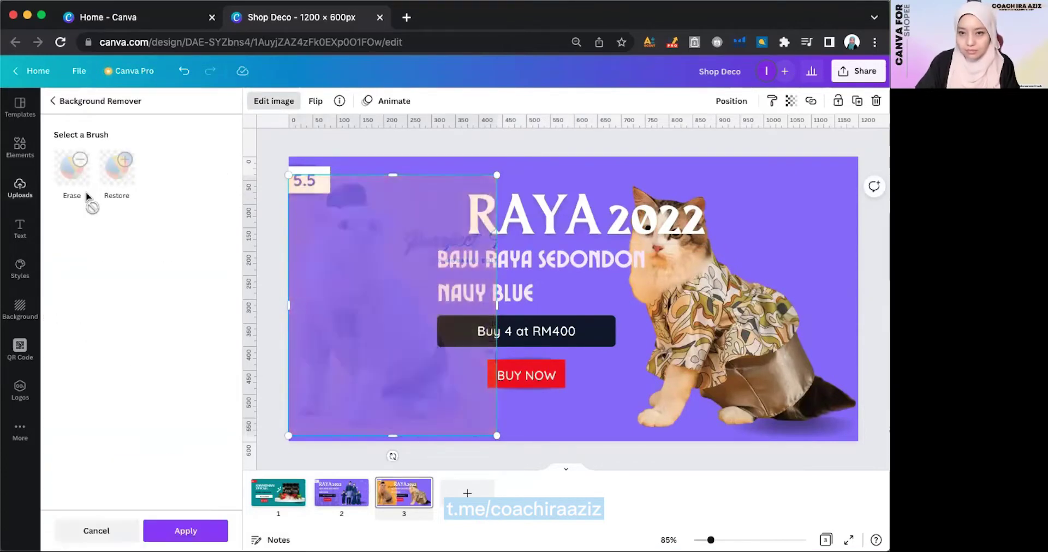
{"action": "left_click", "coordinate": [202, 531]}
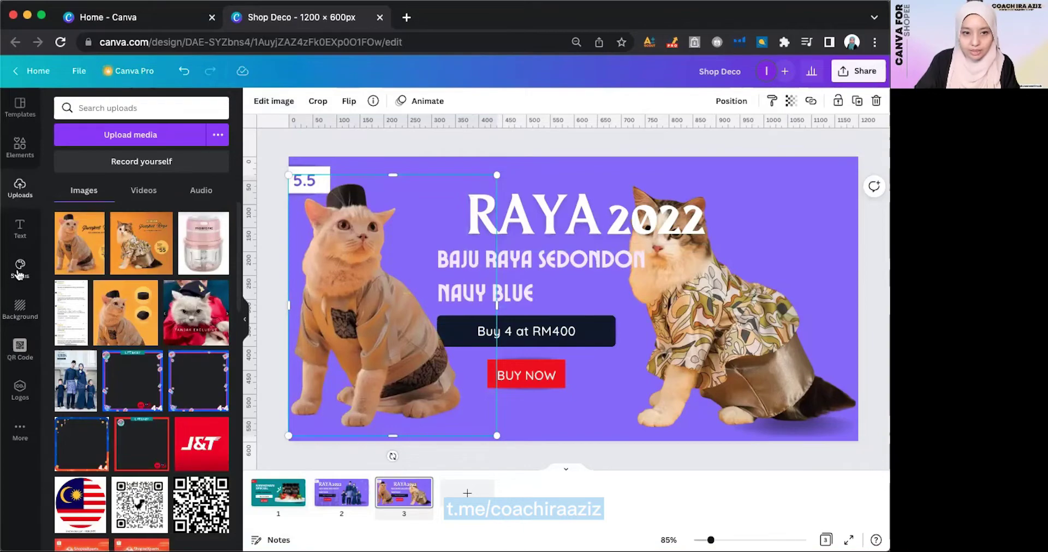
Apply the trending Ovo / Now style with its orange and green palette to page 3
{"action": "left_click", "coordinate": [18, 273]}
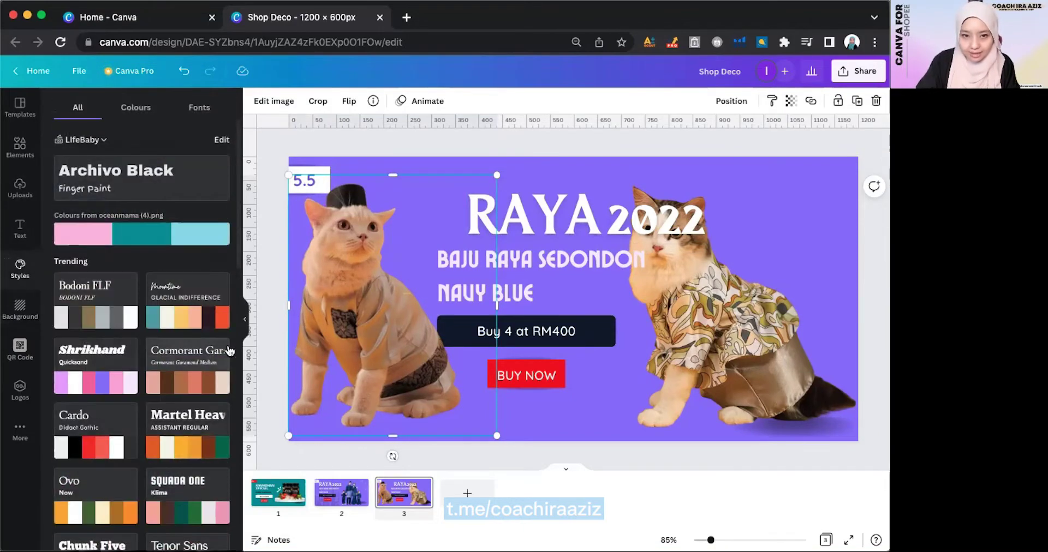
{"action": "scroll", "coordinate": [96, 318], "scroll_direction": "down", "scroll_amount": 5}
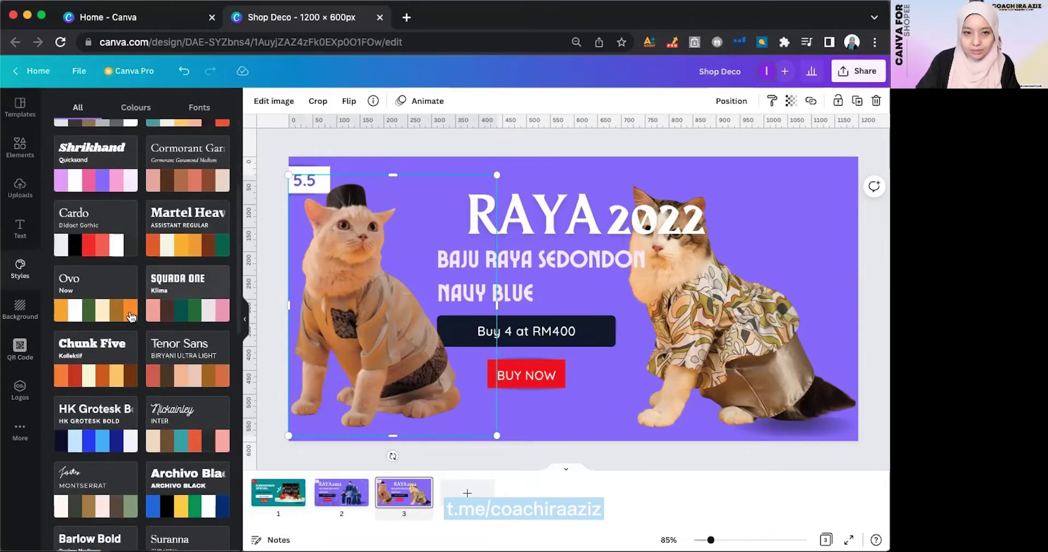
{"action": "left_click", "coordinate": [95, 317]}
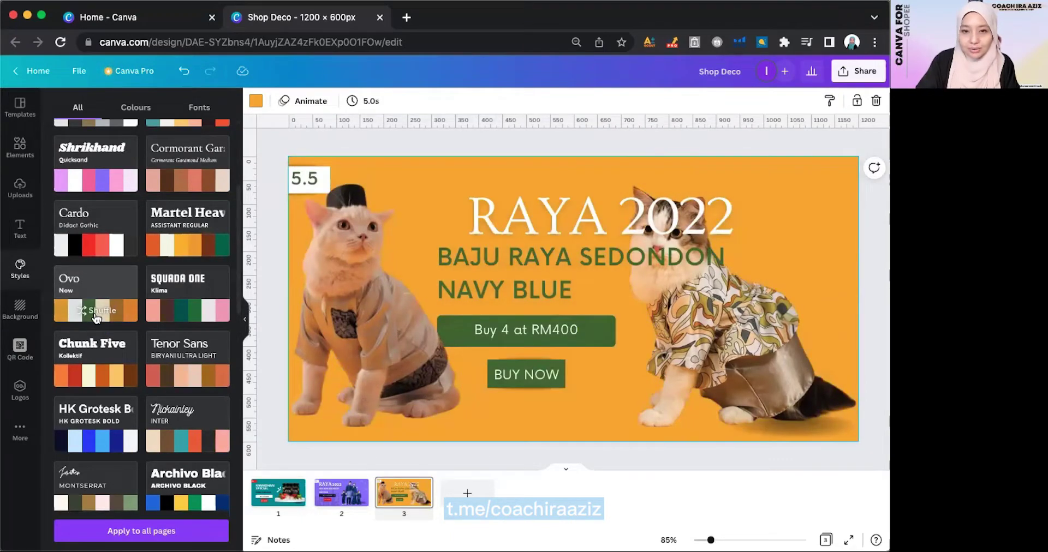
Try the Martel Heavy / Assistant style on the page and shuffle through its colour combinations
{"action": "scroll", "coordinate": [96, 318], "scroll_direction": "up", "scroll_amount": 5}
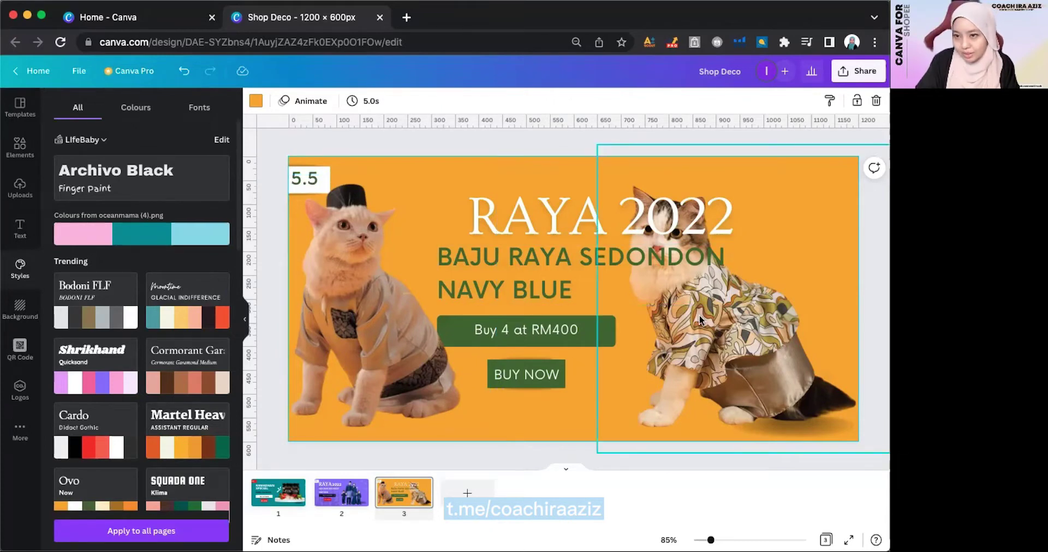
{"action": "scroll", "coordinate": [213, 420], "scroll_direction": "down", "scroll_amount": 3}
{"action": "left_click", "coordinate": [194, 282]}
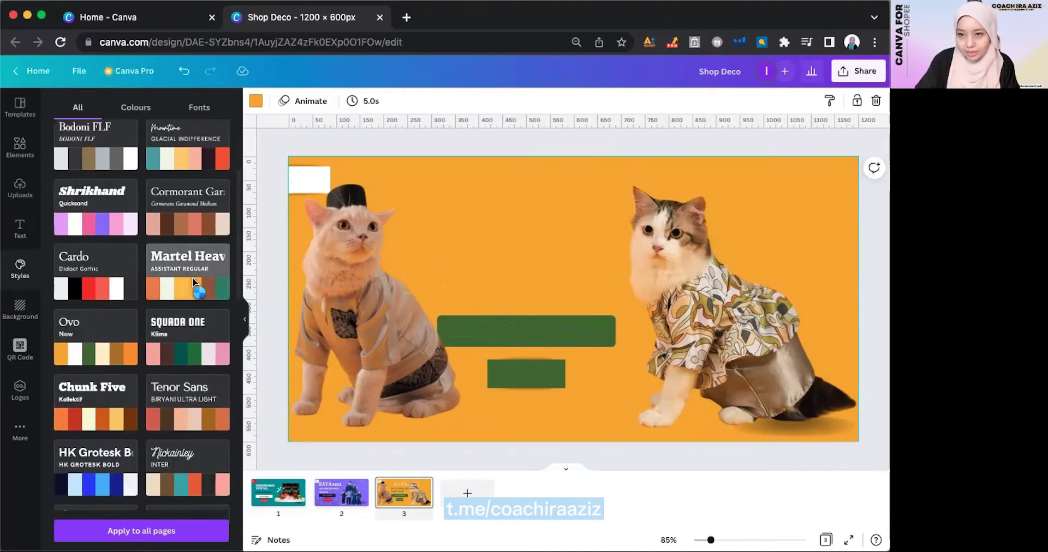
{"action": "left_click", "coordinate": [194, 284]}
{"action": "left_click", "coordinate": [194, 283]}
{"action": "left_click", "coordinate": [194, 284]}
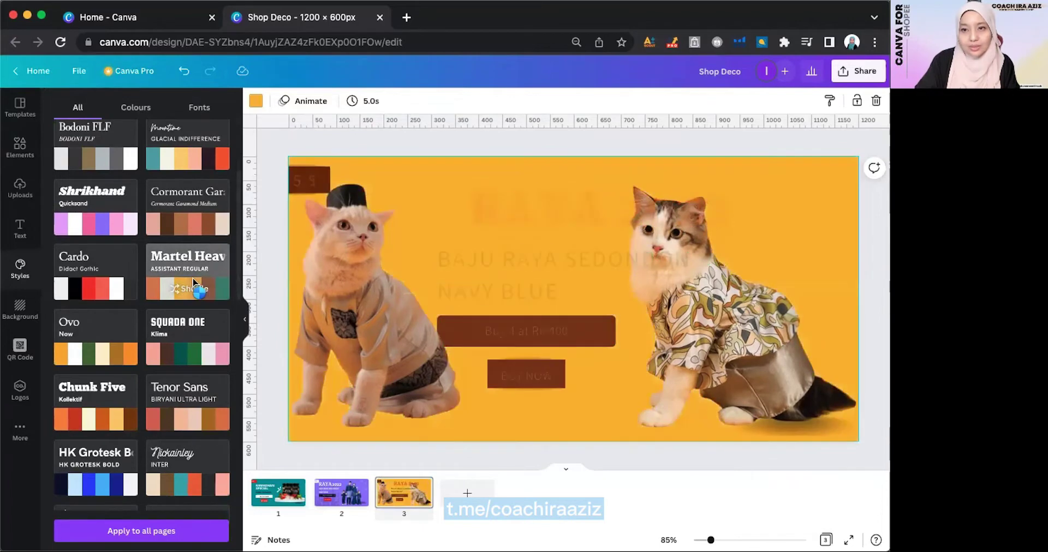
{"action": "left_click", "coordinate": [193, 282]}
{"action": "left_click", "coordinate": [194, 282]}
Reapply the Ovo / Now style and shuffle its colours to a cream background, orange headline and dark green blocks
{"action": "left_click", "coordinate": [64, 359]}
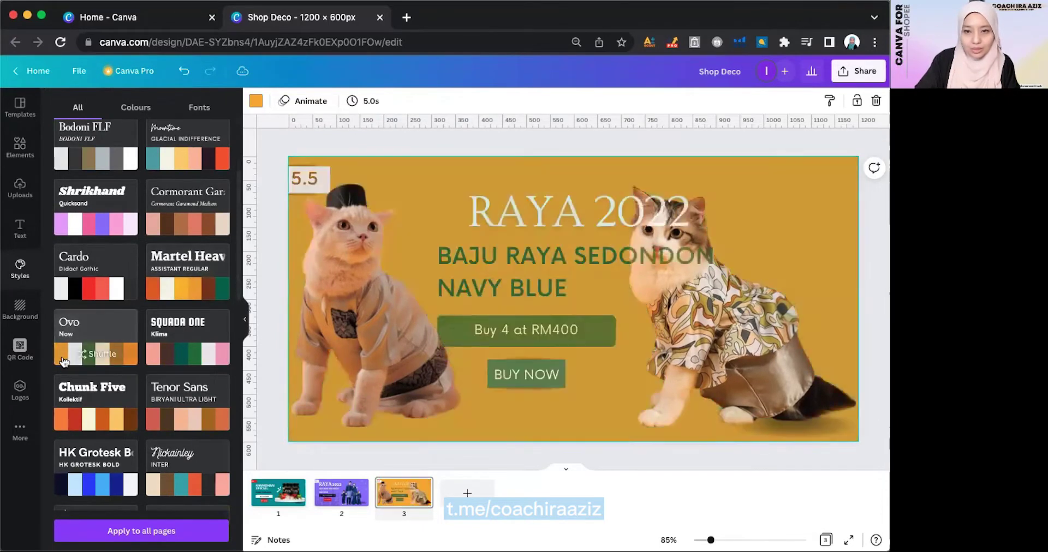
{"action": "left_click", "coordinate": [104, 356]}
{"action": "left_click", "coordinate": [104, 356]}
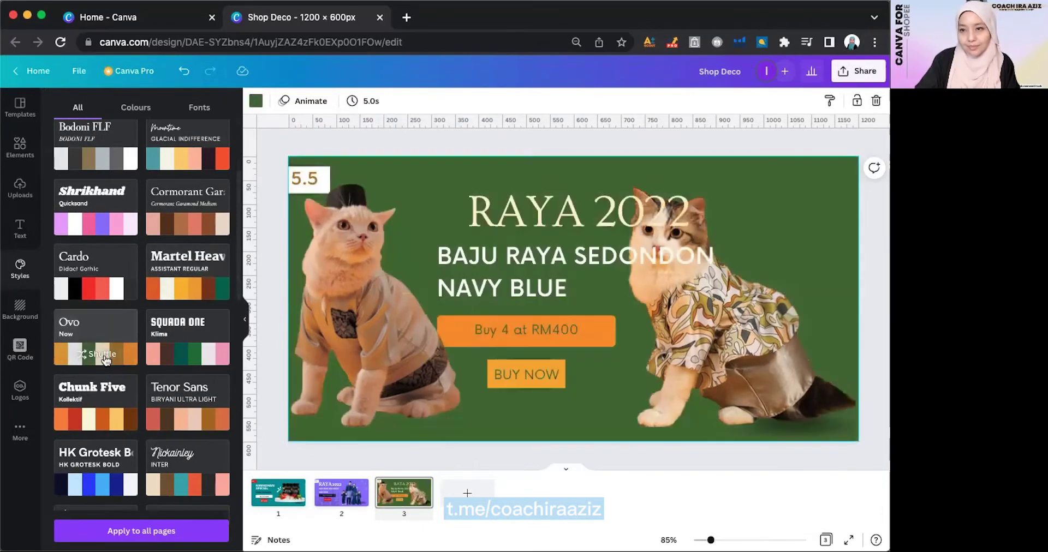
{"action": "left_click", "coordinate": [105, 355]}
{"action": "left_click", "coordinate": [104, 356]}
{"action": "left_click", "coordinate": [104, 356]}
{"action": "left_click", "coordinate": [104, 356]}
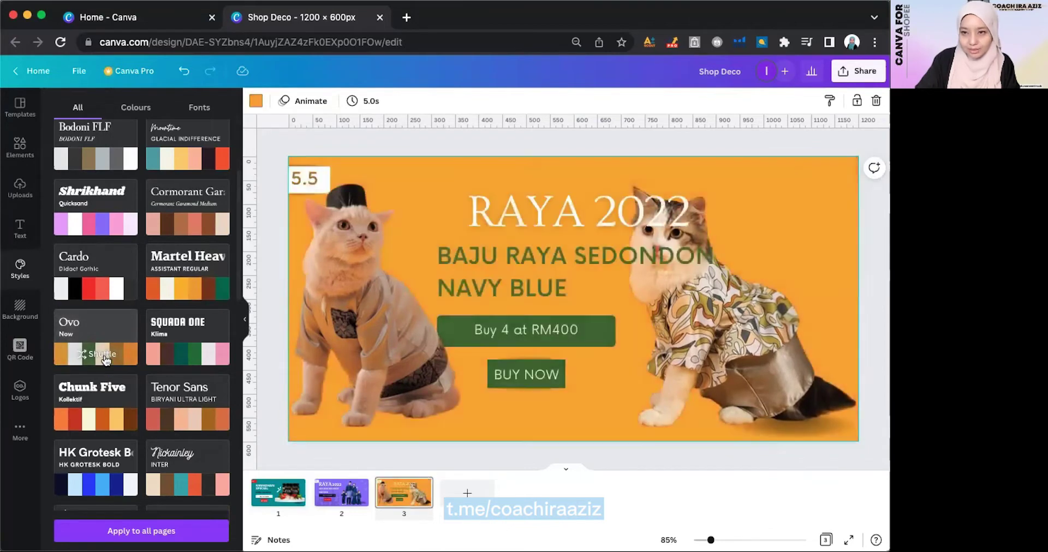
{"action": "left_click", "coordinate": [104, 356]}
{"action": "left_click", "coordinate": [104, 356]}
{"action": "left_click", "coordinate": [105, 356]}
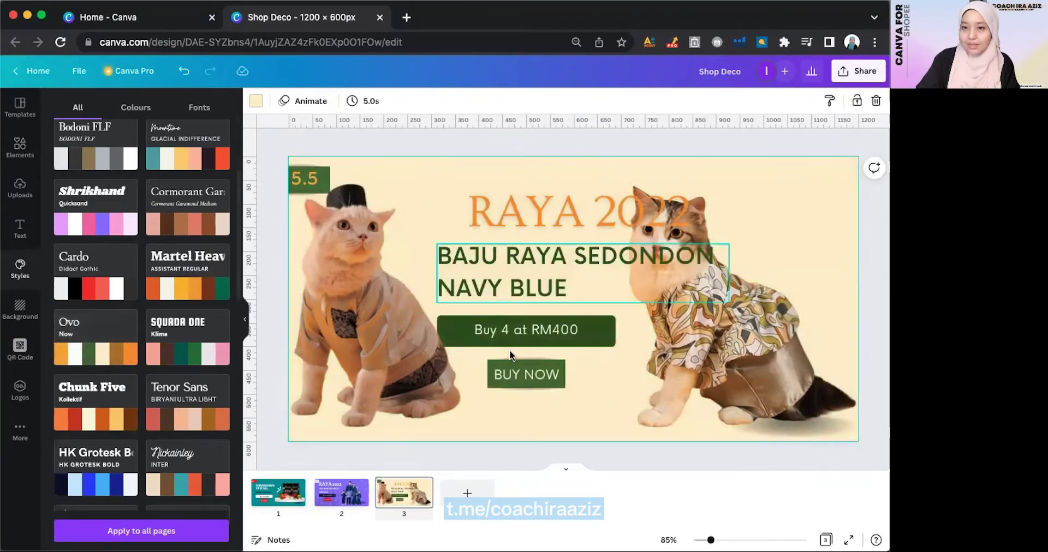
Move the RAYA 2022 headline up between the cats and shift the patterned-outfit cat further right
{"action": "left_click_drag", "start_coordinate": [676, 220], "coordinate": [616, 199]}
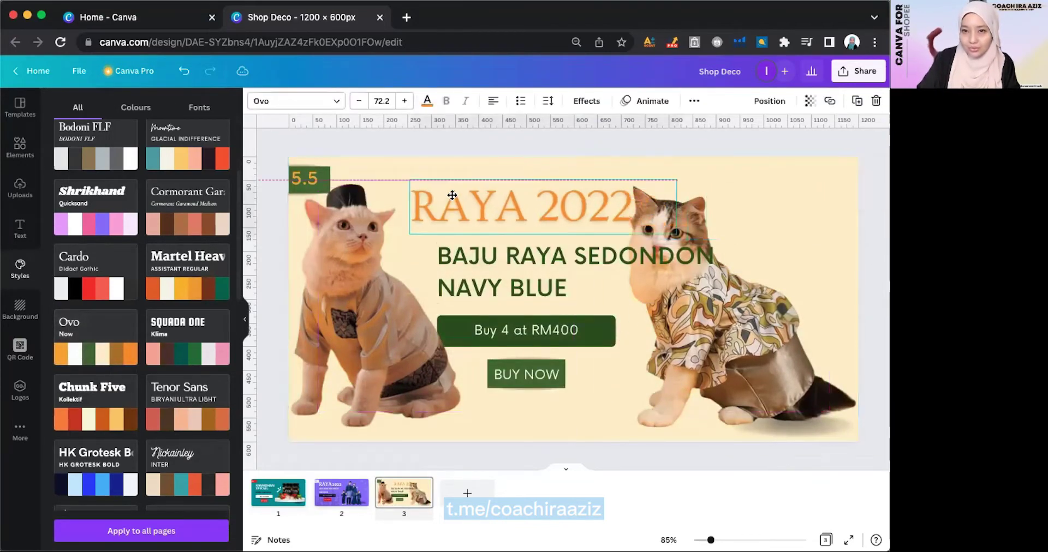
{"action": "left_click_drag", "start_coordinate": [694, 376], "coordinate": [731, 377]}
Change the subheading to "BAJU RAYA KUCING" and move it up beneath the headline
{"action": "left_click", "coordinate": [549, 261]}
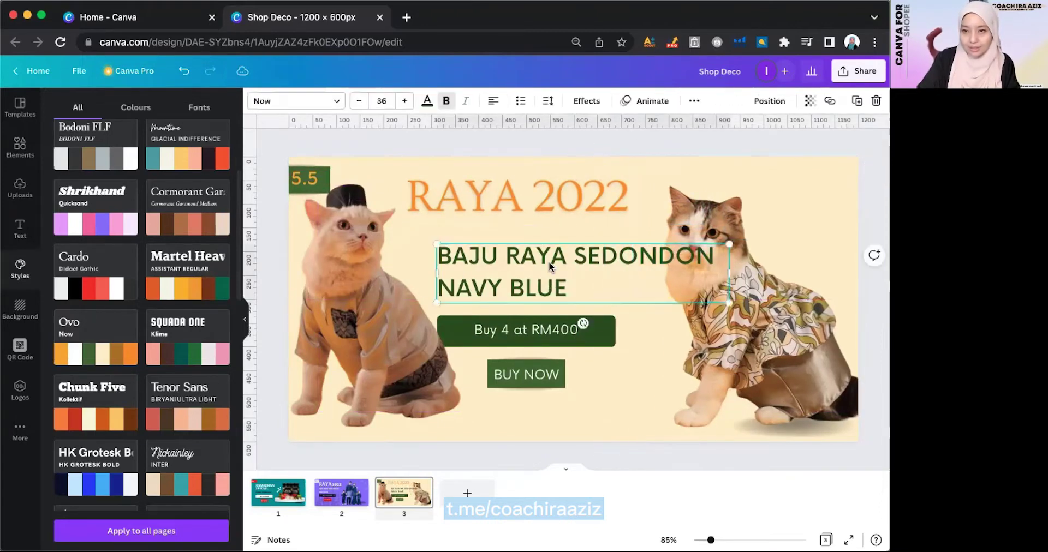
{"action": "left_click", "coordinate": [582, 252]}
{"action": "left_click_drag", "start_coordinate": [575, 256], "coordinate": [568, 290]}
{"action": "type", "text": "KUCING"}
{"action": "left_click_drag", "start_coordinate": [549, 254], "coordinate": [533, 235]}
Align the headline and both button blocks with the subheading and change the offer text to "UP TO 50% OFF"
{"action": "left_click_drag", "start_coordinate": [529, 195], "coordinate": [549, 194]}
{"action": "left_click_drag", "start_coordinate": [589, 292], "coordinate": [554, 326]}
{"action": "double_click", "coordinate": [544, 274]}
{"action": "type", "text": "5"}
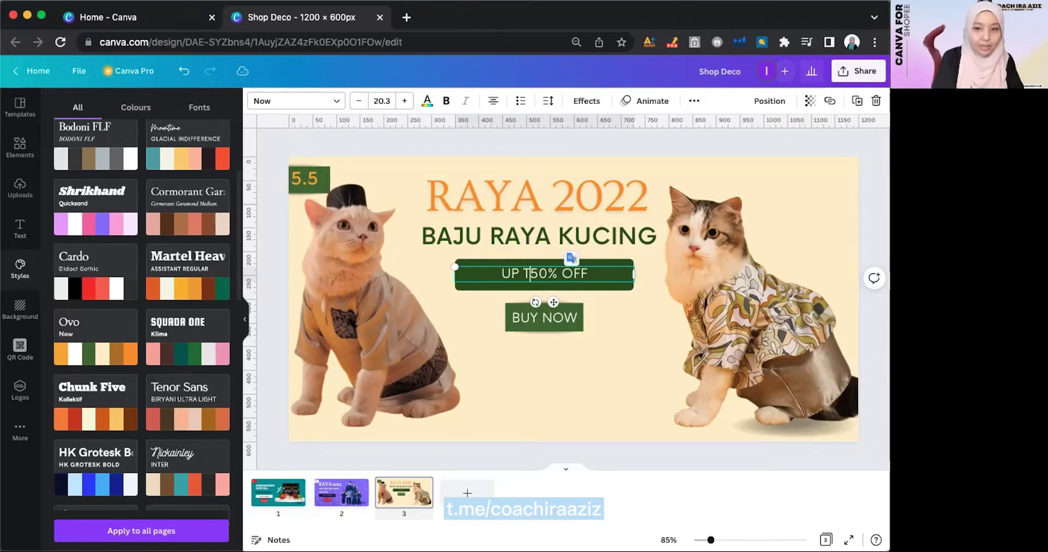
{"action": "left_click", "coordinate": [536, 387]}
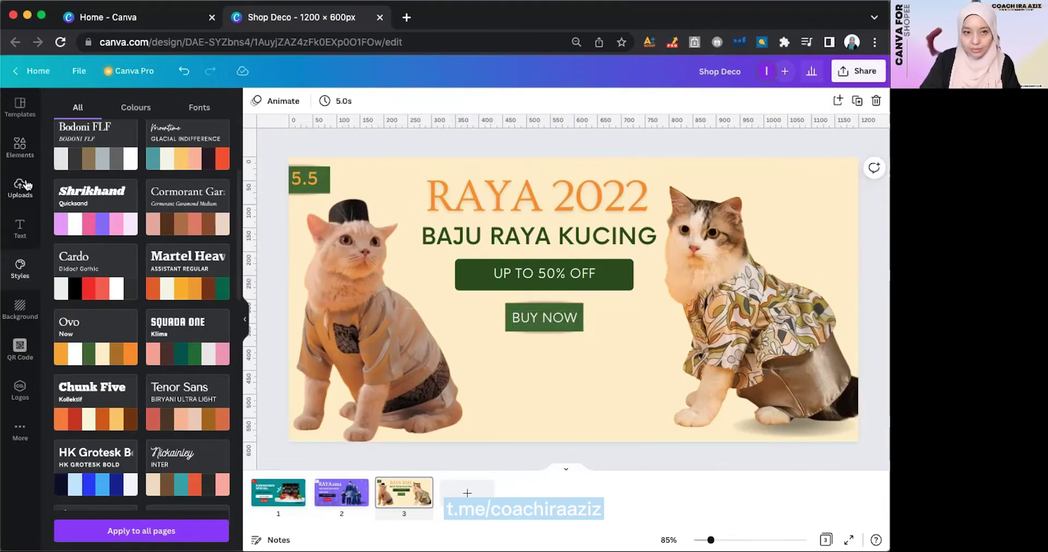
Add the LifeBaby brand logo, shrink it and place it below the BUY NOW block
{"action": "left_click", "coordinate": [22, 397]}
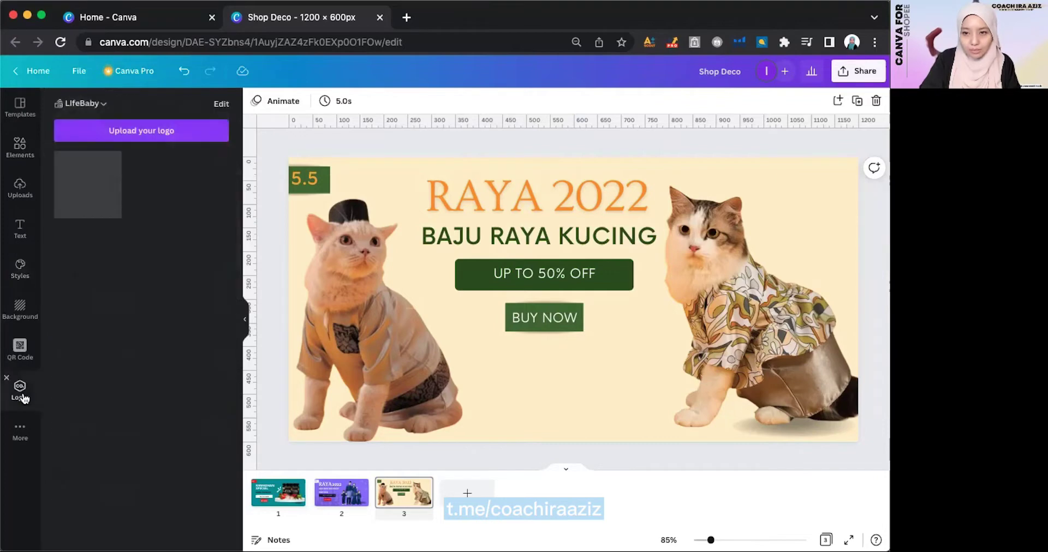
{"action": "left_click", "coordinate": [86, 189]}
{"action": "left_click_drag", "start_coordinate": [667, 206], "coordinate": [534, 345]}
{"action": "left_click_drag", "start_coordinate": [530, 392], "coordinate": [550, 411]}
{"action": "left_click_drag", "start_coordinate": [522, 382], "coordinate": [551, 389]}
Enlarge the headline, subheading, offer bar and BUY NOW block together, and realign them with the logo between the cats
{"action": "left_click_drag", "start_coordinate": [617, 143], "coordinate": [541, 306]}
{"action": "left_click_drag", "start_coordinate": [419, 339], "coordinate": [382, 361]}
{"action": "left_click_drag", "start_coordinate": [611, 202], "coordinate": [628, 201]}
{"action": "left_click", "coordinate": [667, 145]}
{"action": "left_click_drag", "start_coordinate": [573, 318], "coordinate": [570, 336]}
{"action": "left_click_drag", "start_coordinate": [552, 379], "coordinate": [545, 392]}
{"action": "left_click", "coordinate": [622, 389]}
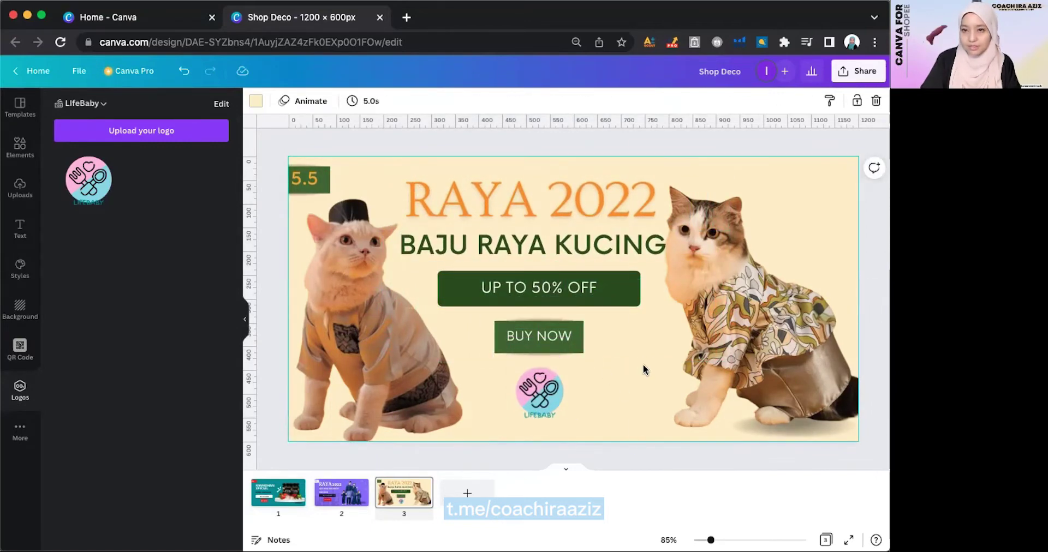
Increase the font size of the "UP TO 50% OFF" text and make the BUY NOW text bold
{"action": "left_click", "coordinate": [547, 291]}
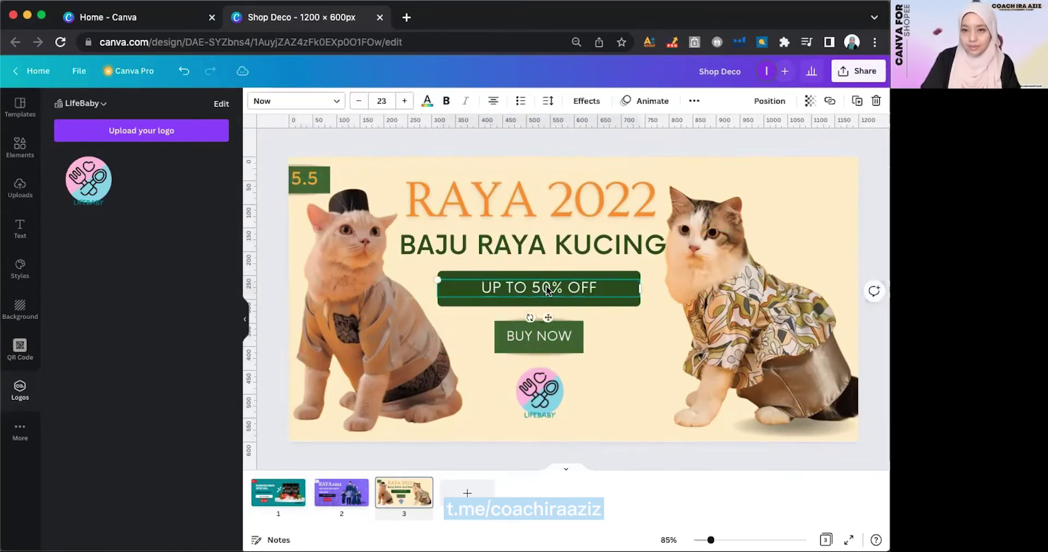
{"action": "left_click", "coordinate": [404, 101]}
{"action": "left_click", "coordinate": [548, 345]}
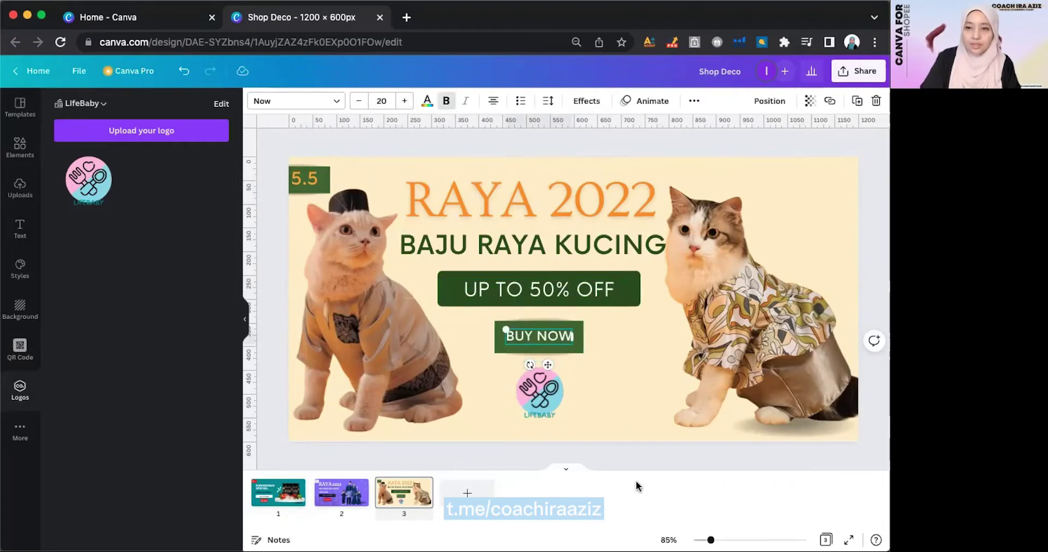
Search the elements for "paw" and add the graphic of scattered black paw prints to the page
{"action": "left_click", "coordinate": [20, 147]}
{"action": "left_click", "coordinate": [131, 108]}
{"action": "type", "text": "paw"}
{"action": "key", "text": "Return"}
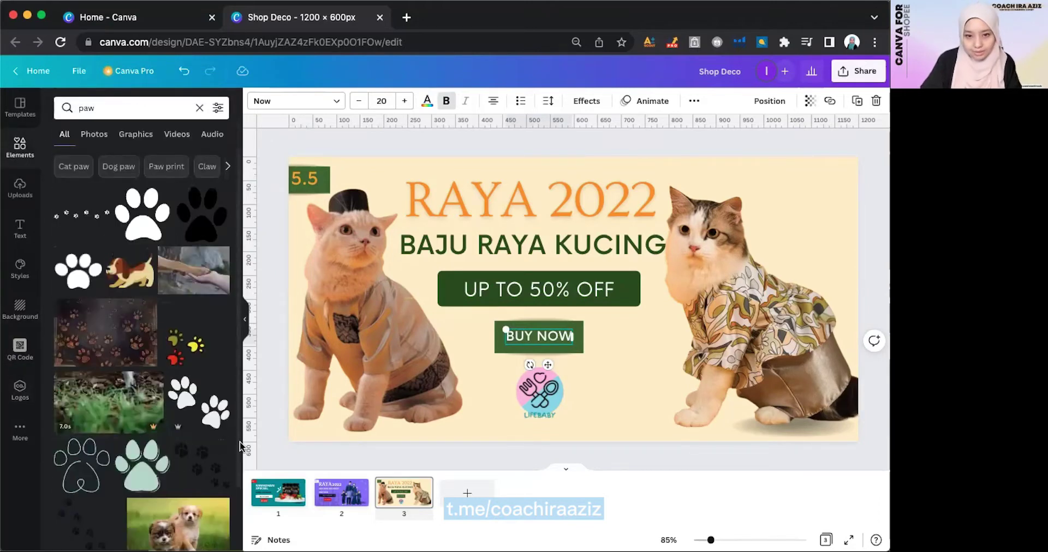
{"action": "left_click", "coordinate": [206, 483]}
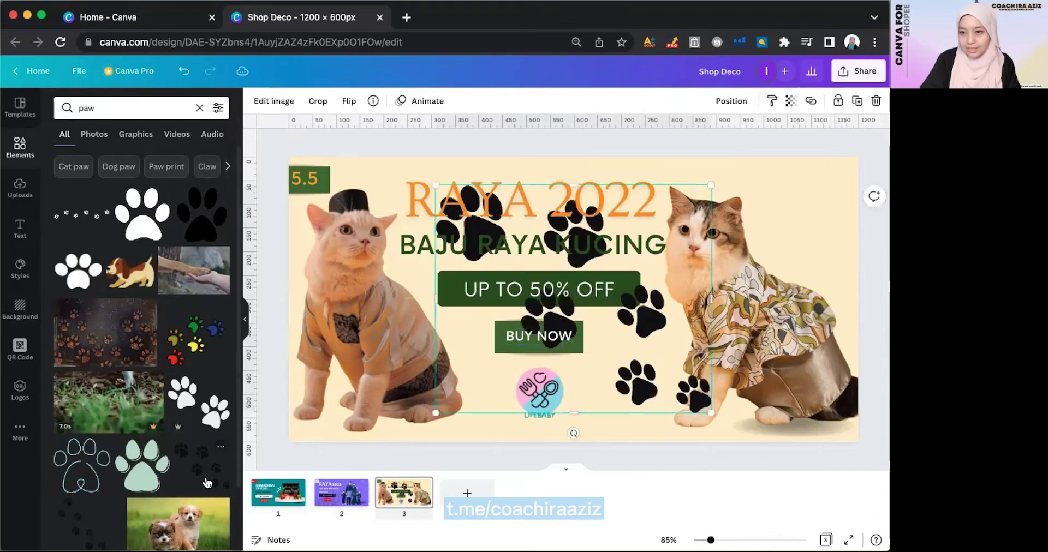
Lower the paw prints' opacity to a faint tint, then shrink and move them into the banner's upper-right corner
{"action": "left_click", "coordinate": [790, 100]}
{"action": "left_click_drag", "start_coordinate": [785, 147], "coordinate": [692, 147]}
{"action": "left_click_drag", "start_coordinate": [575, 234], "coordinate": [797, 187]}
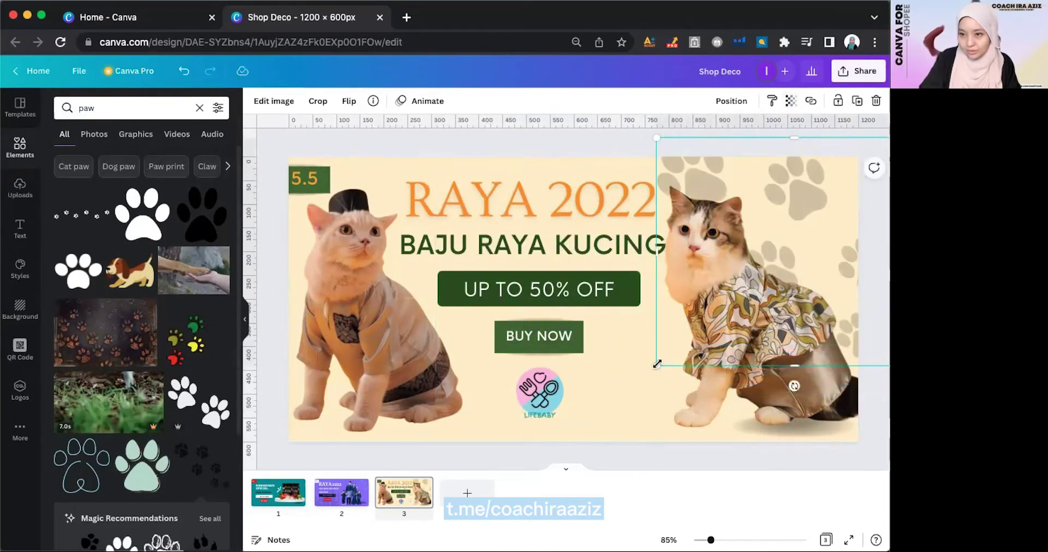
{"action": "left_click_drag", "start_coordinate": [657, 366], "coordinate": [720, 313]}
{"action": "mouse_move", "coordinate": [805, 230]}
{"action": "left_mouse_down"}
{"action": "mouse_move", "coordinate": [840, 236]}
{"action": "mouse_move", "coordinate": [821, 239]}
{"action": "left_mouse_up"}
{"action": "left_click", "coordinate": [273, 406]}
{"action": "scroll", "coordinate": [140, 452], "scroll_direction": "down", "scroll_amount": 6}
{"action": "scroll", "coordinate": [68, 285], "scroll_direction": "up", "scroll_amount": 6}
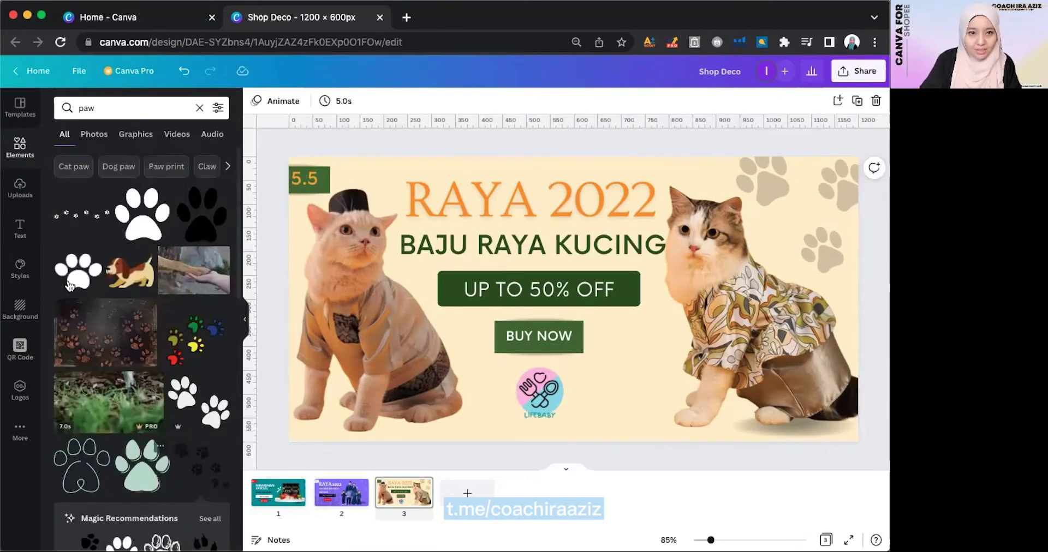
Add the paw-print trail graphic, lower its opacity to 24, and place it along the banner's bottom edge between the cats
{"action": "left_click", "coordinate": [79, 228]}
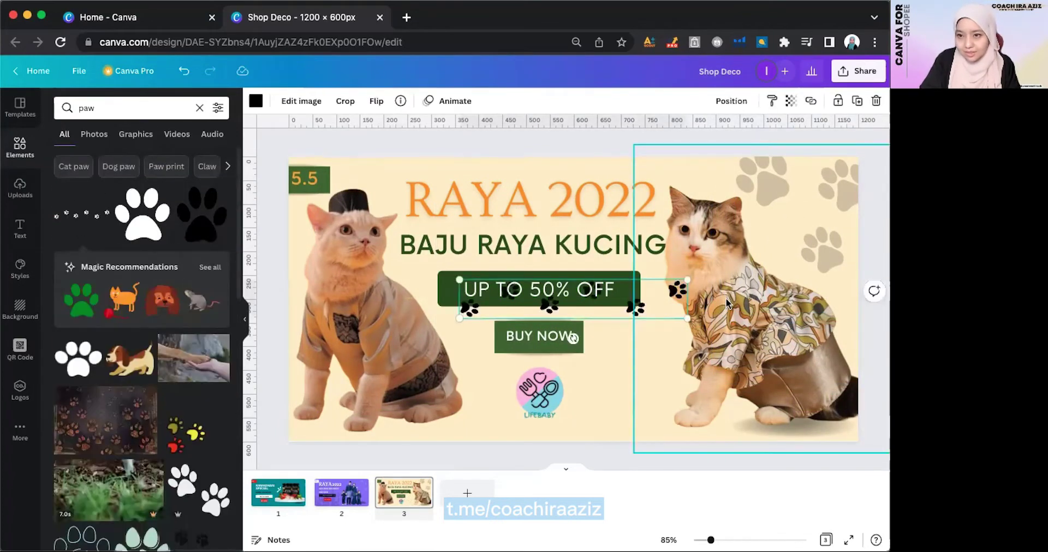
{"action": "left_click", "coordinate": [789, 102]}
{"action": "left_click_drag", "start_coordinate": [786, 146], "coordinate": [702, 147]}
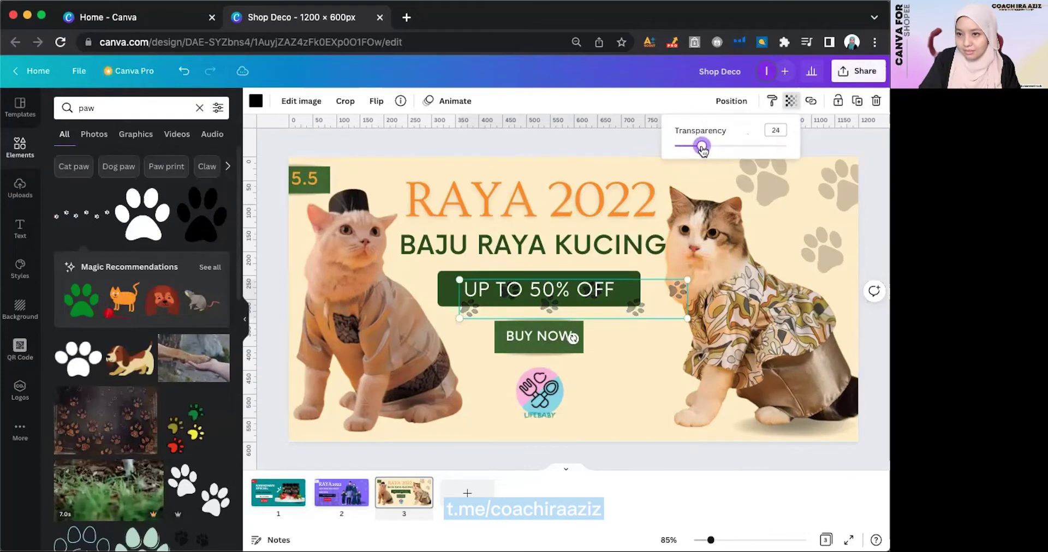
{"action": "left_click_drag", "start_coordinate": [628, 311], "coordinate": [615, 433]}
{"action": "left_click", "coordinate": [562, 152]}
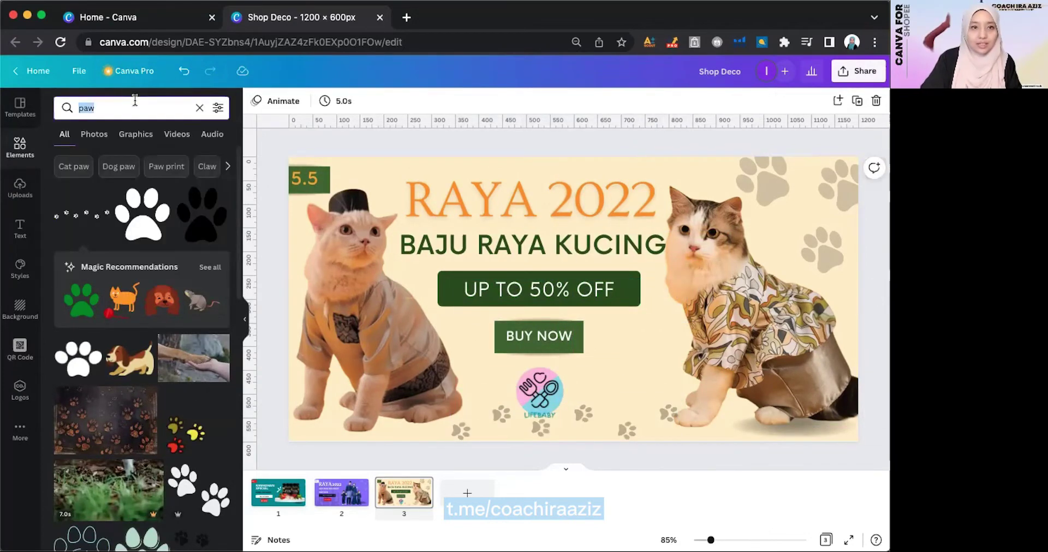
Search the elements for "sparkles", add the gold star sparkles graphic, fade it, and place it above the hat-wearing cat
{"action": "type", "text": "sparkles"}
{"action": "key", "text": "Return"}
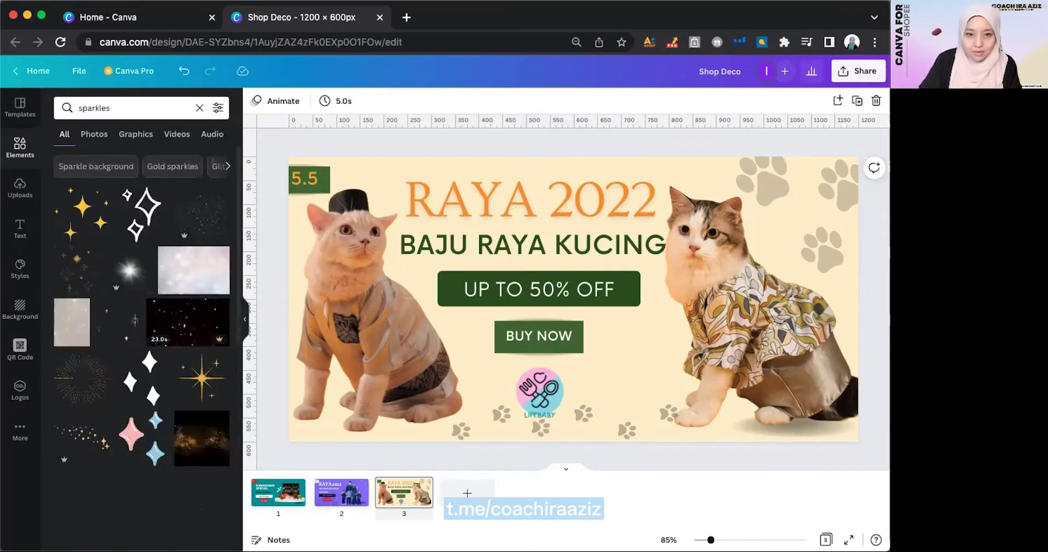
{"action": "scroll", "coordinate": [78, 251], "scroll_direction": "down", "scroll_amount": 2}
{"action": "left_click", "coordinate": [78, 251]}
{"action": "left_click", "coordinate": [791, 102]}
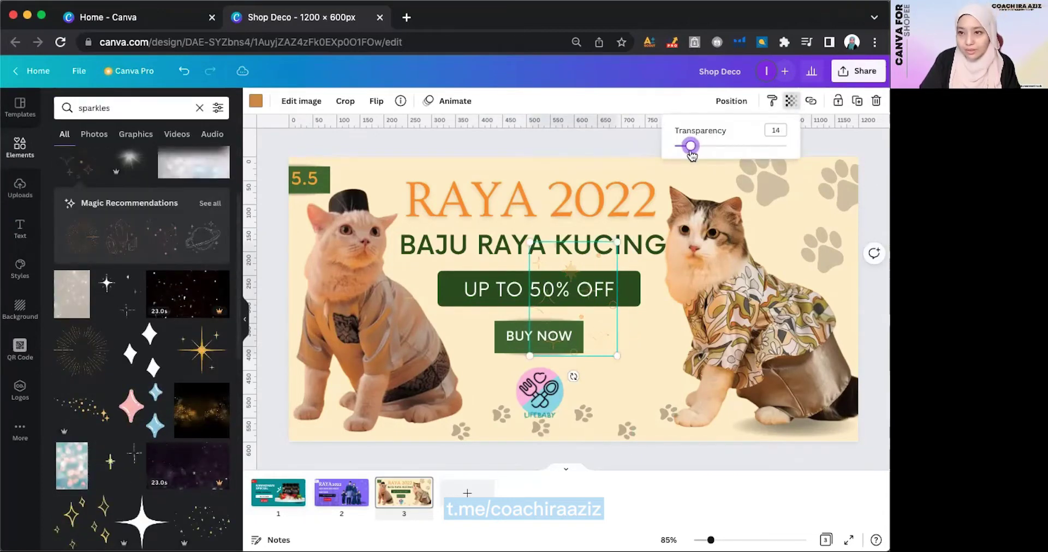
{"action": "left_click_drag", "start_coordinate": [604, 326], "coordinate": [377, 211]}
Delete the large paw prints in the banner's upper-right corner and duplicate the sparkles so both upper corners have them
{"action": "left_click", "coordinate": [811, 175]}
{"action": "key", "text": "Delete"}
{"action": "left_click", "coordinate": [641, 349]}
{"action": "key", "text": "super+d"}
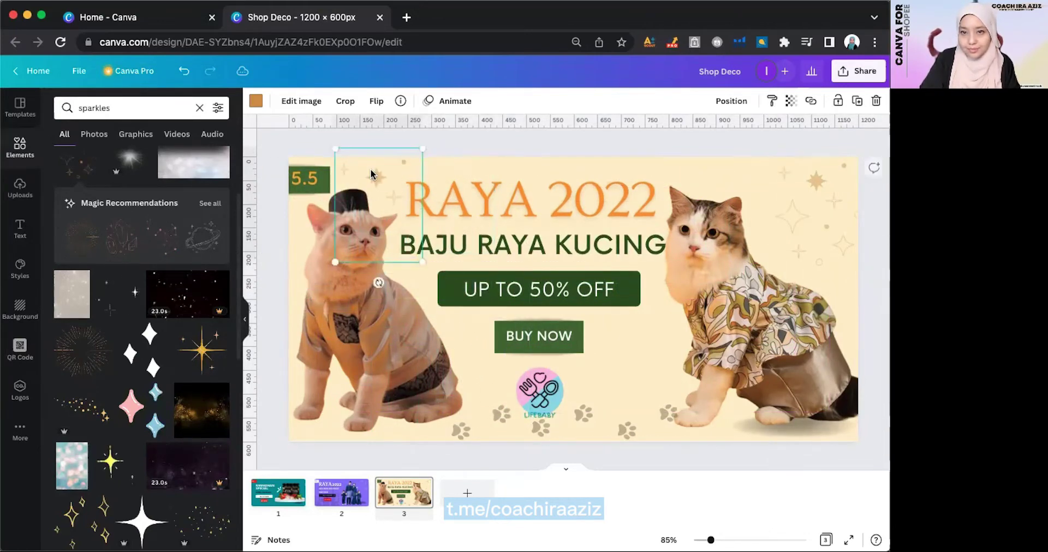
{"action": "left_click", "coordinate": [870, 294]}
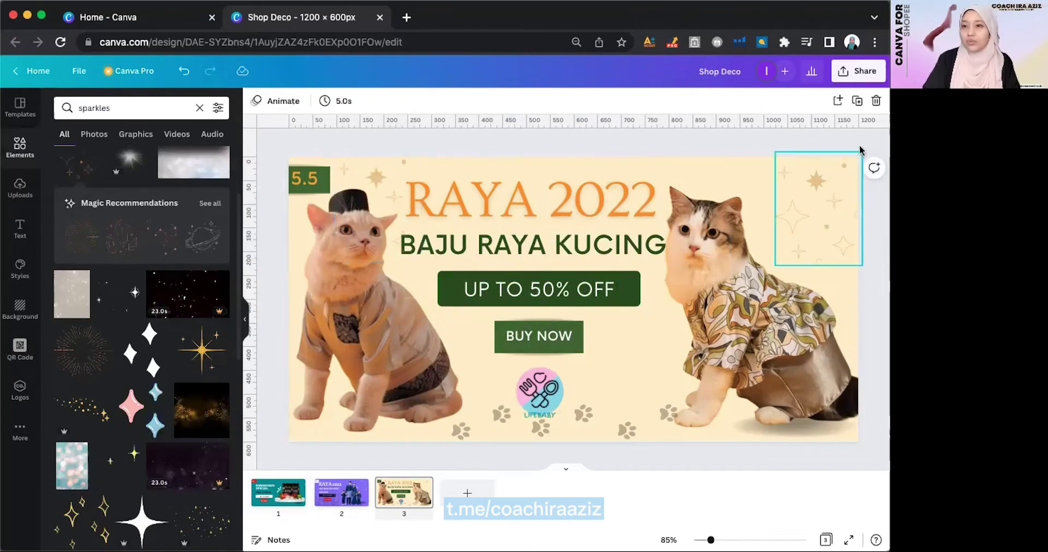
Download only page 3 of the design as a PNG
{"action": "left_click", "coordinate": [854, 73]}
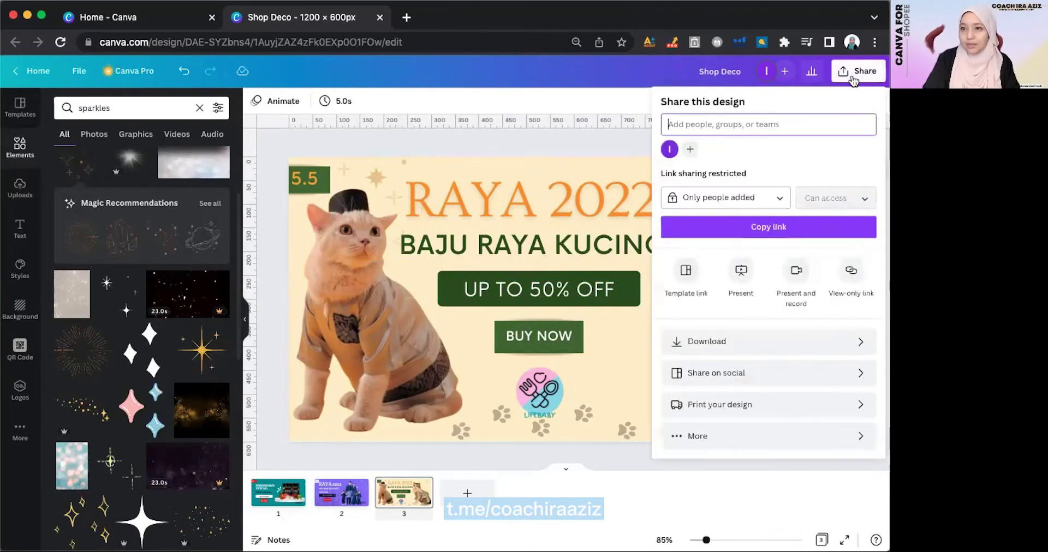
{"action": "left_click", "coordinate": [739, 346]}
{"action": "left_click", "coordinate": [729, 288]}
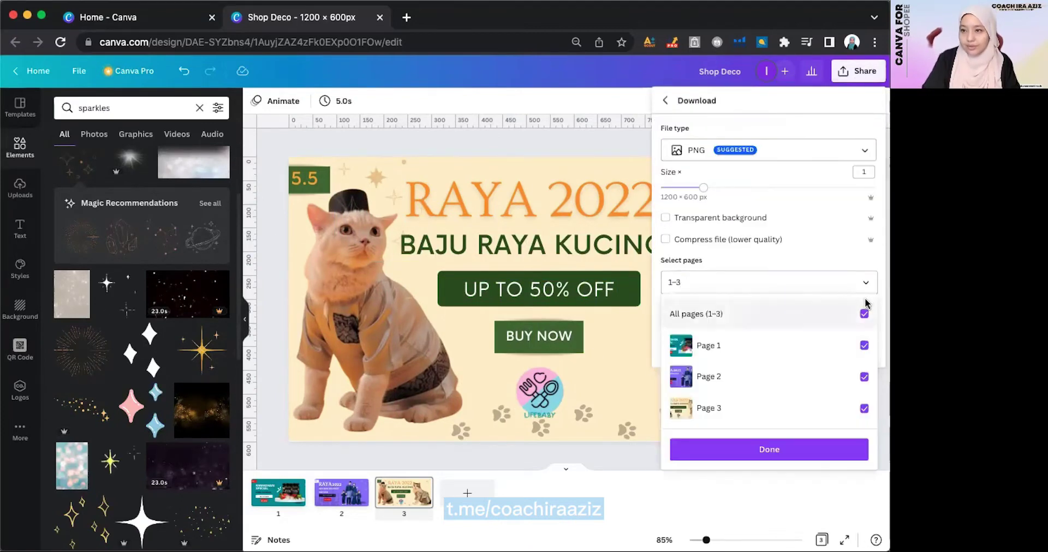
{"action": "left_click", "coordinate": [864, 313]}
{"action": "left_click", "coordinate": [865, 408]}
{"action": "left_click", "coordinate": [827, 450]}
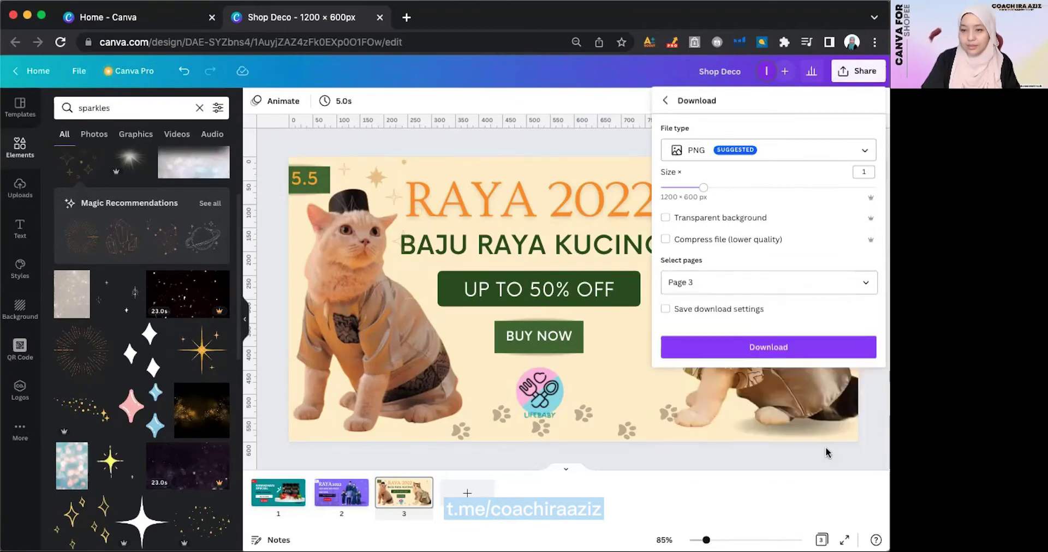
{"action": "left_click", "coordinate": [820, 347]}
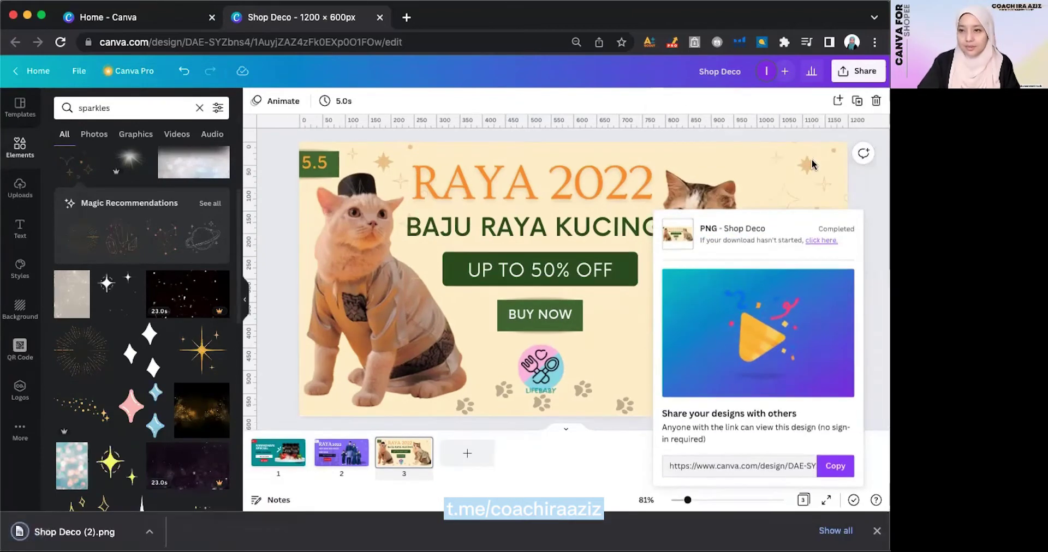
Switch to Shopee Seller Centre in a new browser tab and open the published Test2 mobile shop decoration for editing
{"action": "left_click", "coordinate": [405, 17]}
{"action": "type", "text": "sell"}
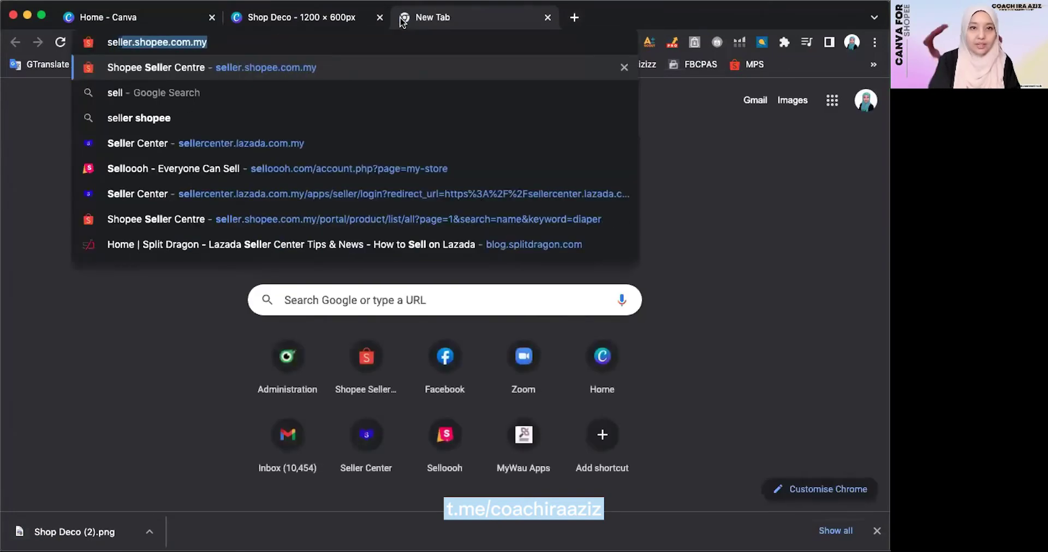
{"action": "key", "text": "Return"}
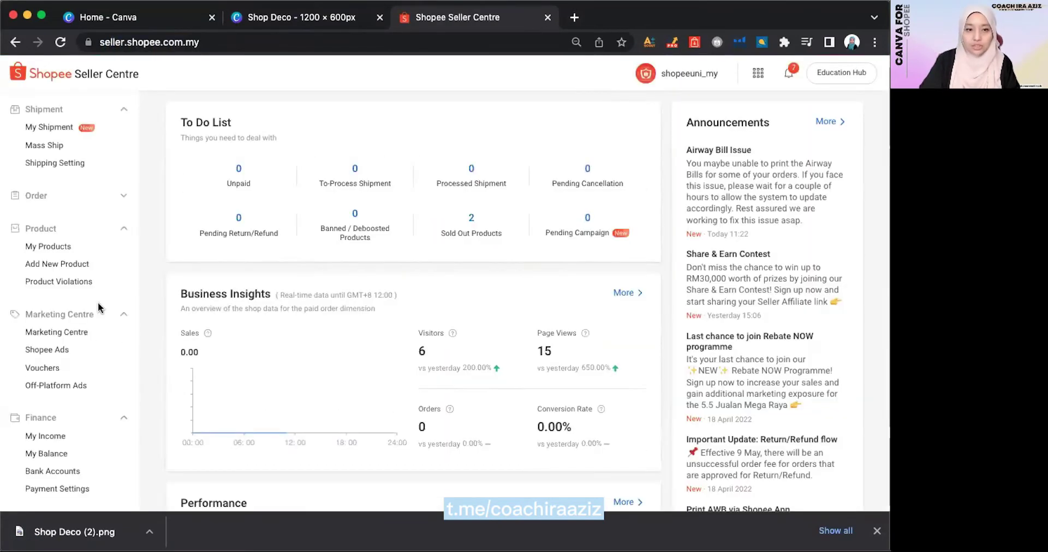
{"action": "scroll", "coordinate": [58, 457], "scroll_direction": "down", "scroll_amount": 10}
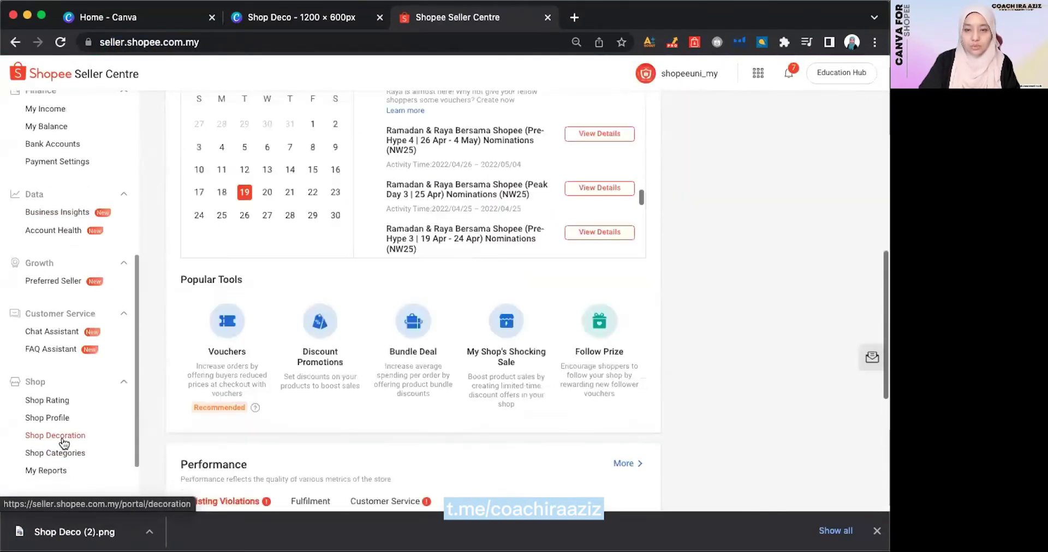
{"action": "left_click", "coordinate": [63, 442]}
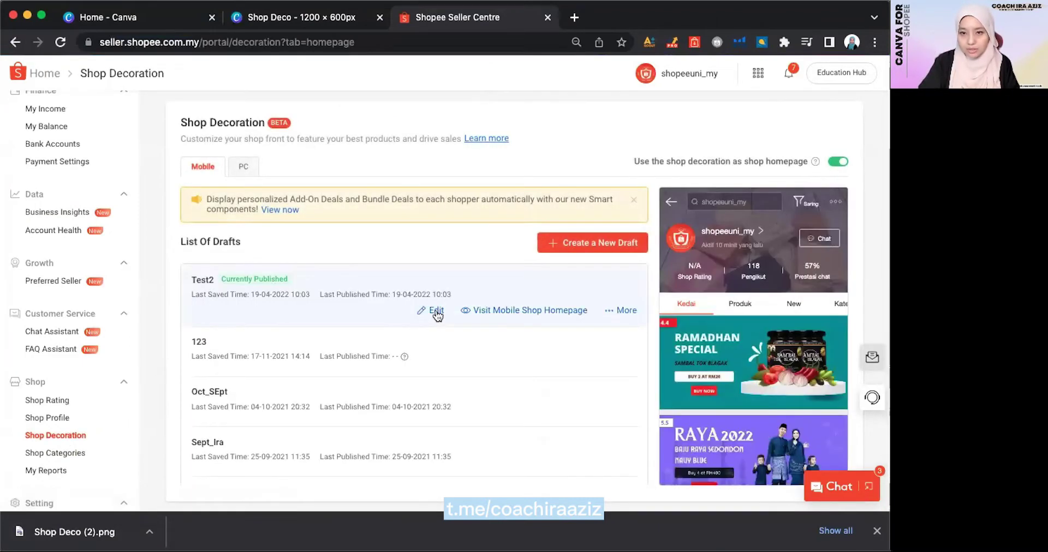
{"action": "left_click", "coordinate": [436, 310]}
Insert a Multiple Clickable Areas component between the purple Raya 2022 banner and the blue Ramadan 4.4 banner
{"action": "scroll", "coordinate": [437, 315], "scroll_direction": "down", "scroll_amount": 3}
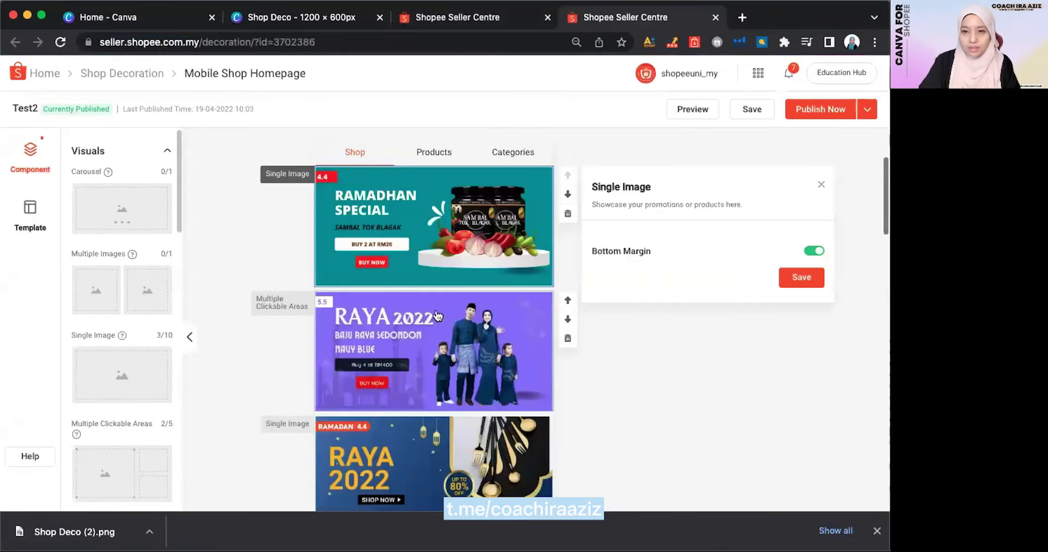
{"action": "scroll", "coordinate": [443, 263], "scroll_direction": "down", "scroll_amount": 1}
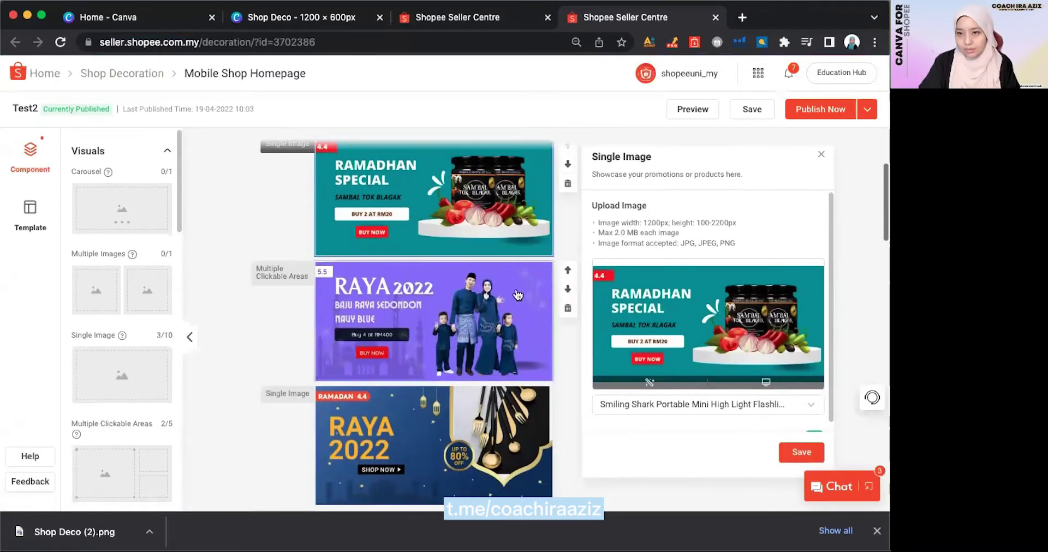
{"action": "scroll", "coordinate": [126, 371], "scroll_direction": "down", "scroll_amount": 2}
{"action": "scroll", "coordinate": [126, 371], "scroll_direction": "down", "scroll_amount": 1}
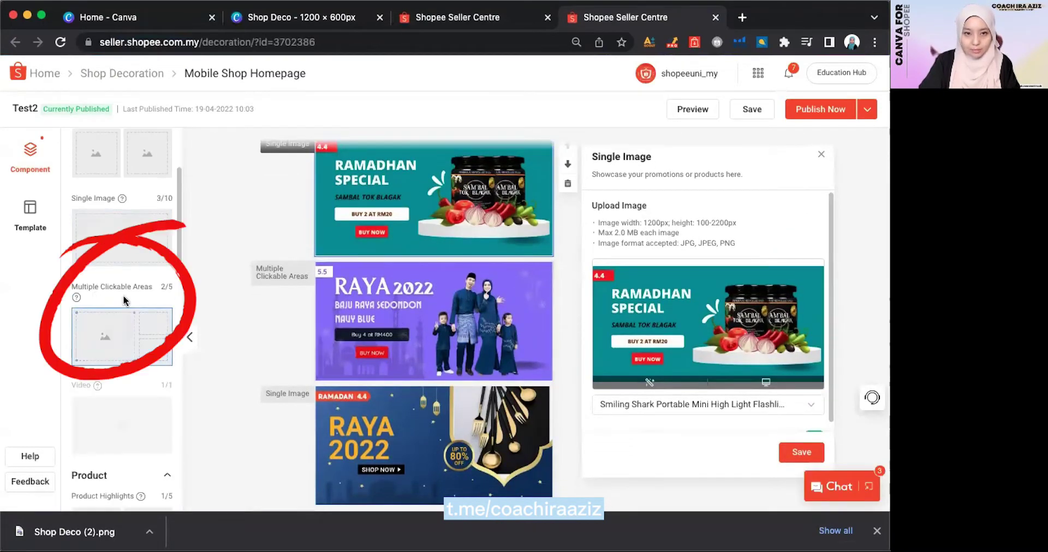
{"action": "left_click_drag", "start_coordinate": [159, 288], "coordinate": [173, 290]}
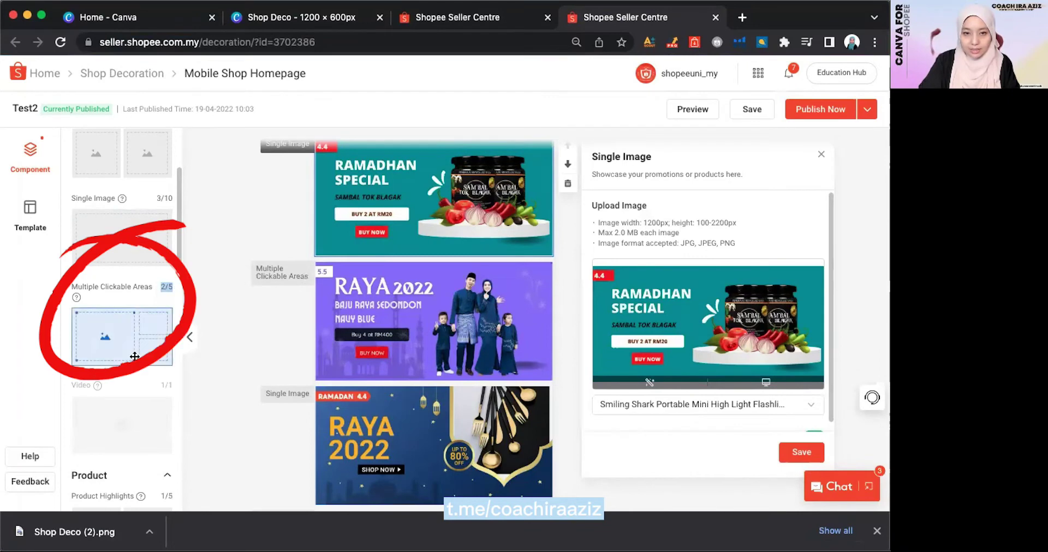
{"action": "left_click_drag", "start_coordinate": [135, 356], "coordinate": [425, 442]}
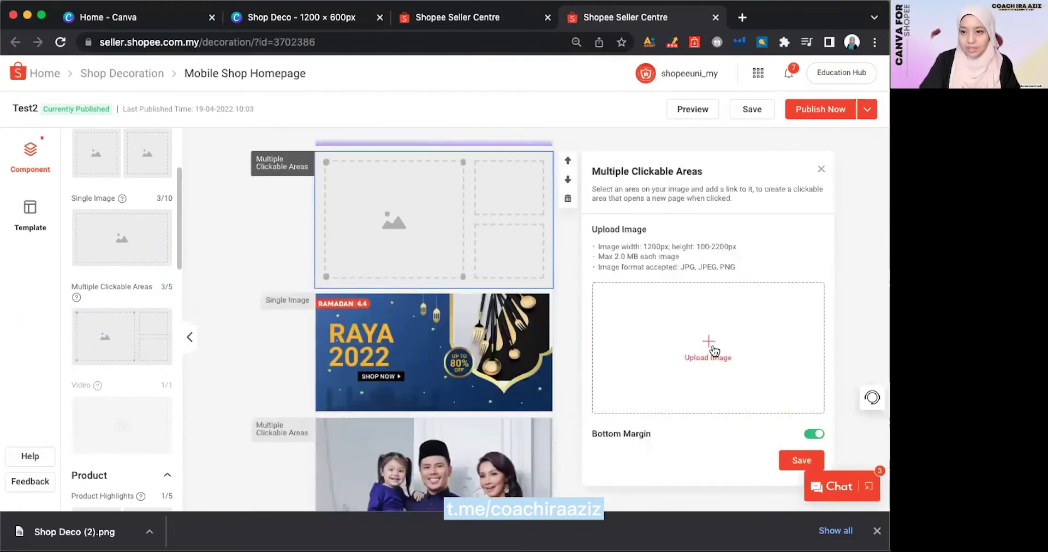
Upload the downloaded cat banner "Shop Deco (2).png" as the image of the new Multiple Clickable Areas component
{"action": "left_click", "coordinate": [712, 349]}
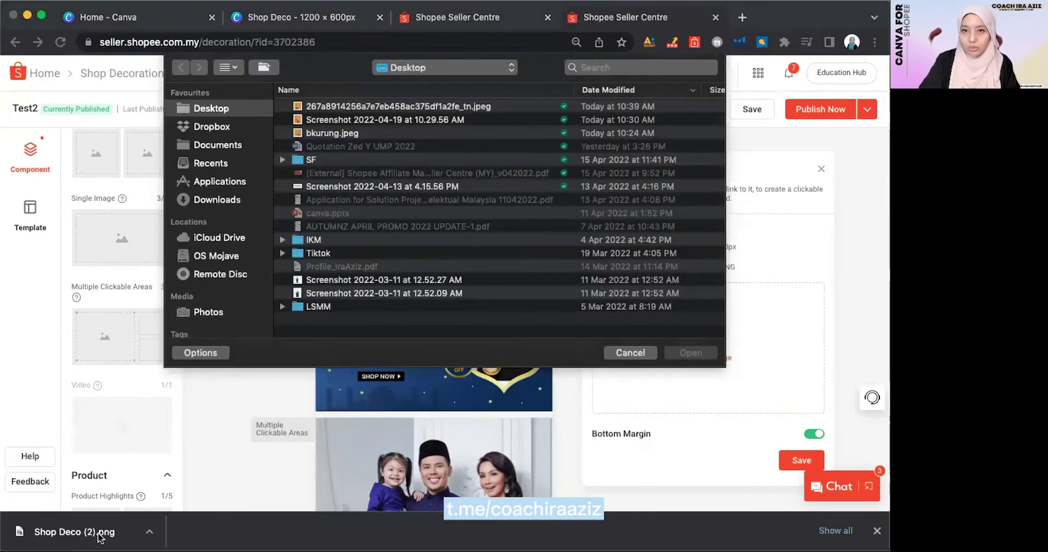
{"action": "left_click", "coordinate": [199, 199]}
{"action": "double_click", "coordinate": [329, 106]}
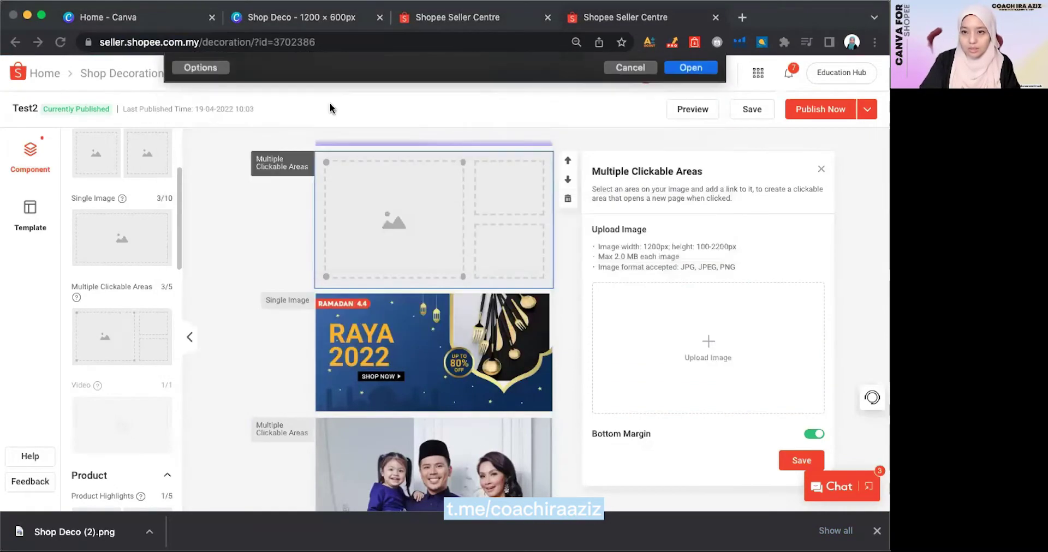
{"action": "left_click", "coordinate": [657, 436]}
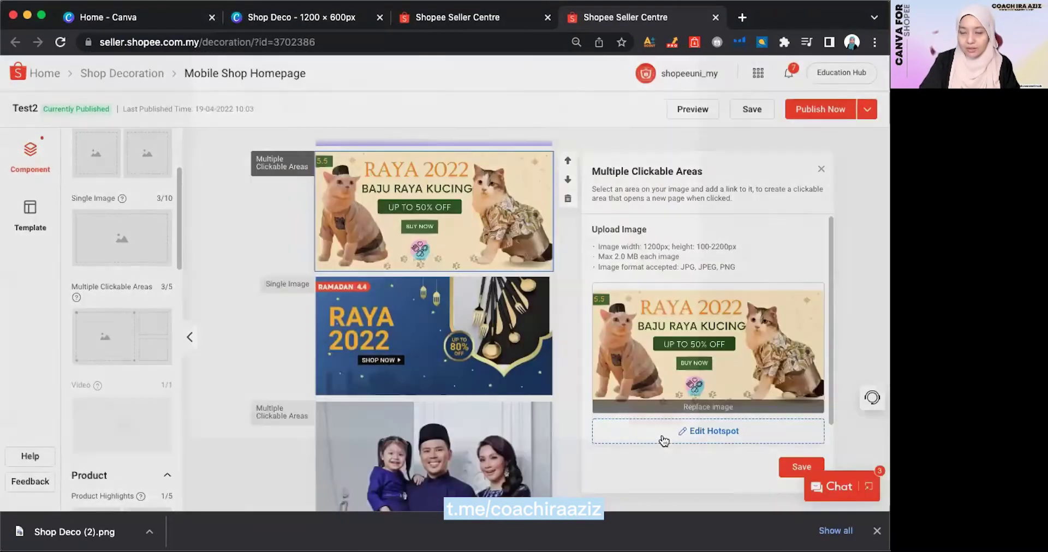
Fit the first hotspot over the hat-wearing cat and link it to the product "Baju Melayu Kucing Cekak Musang 2.0 Songket Emas"
{"action": "scroll", "coordinate": [663, 441], "scroll_direction": "down", "scroll_amount": 1}
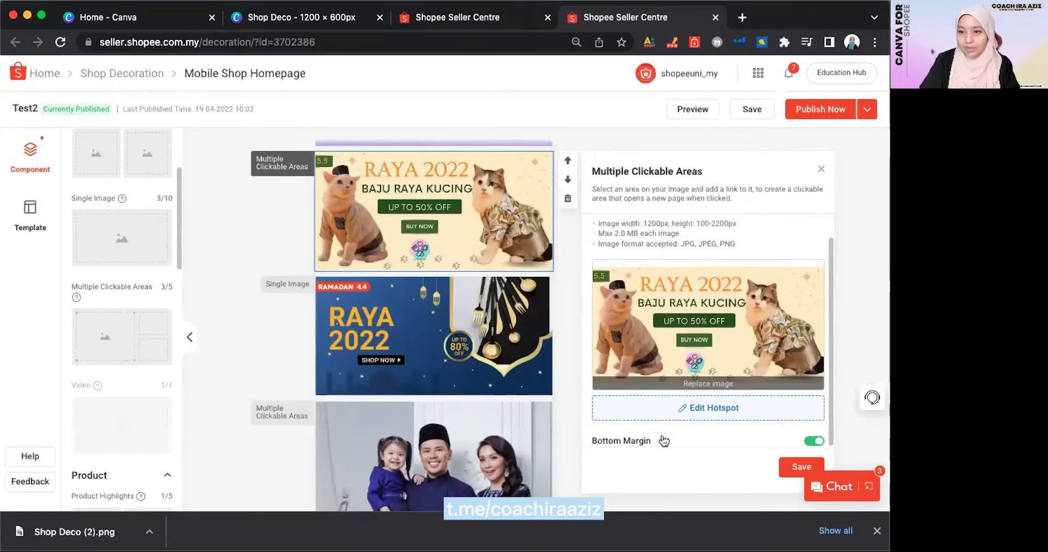
{"action": "left_click", "coordinate": [717, 407]}
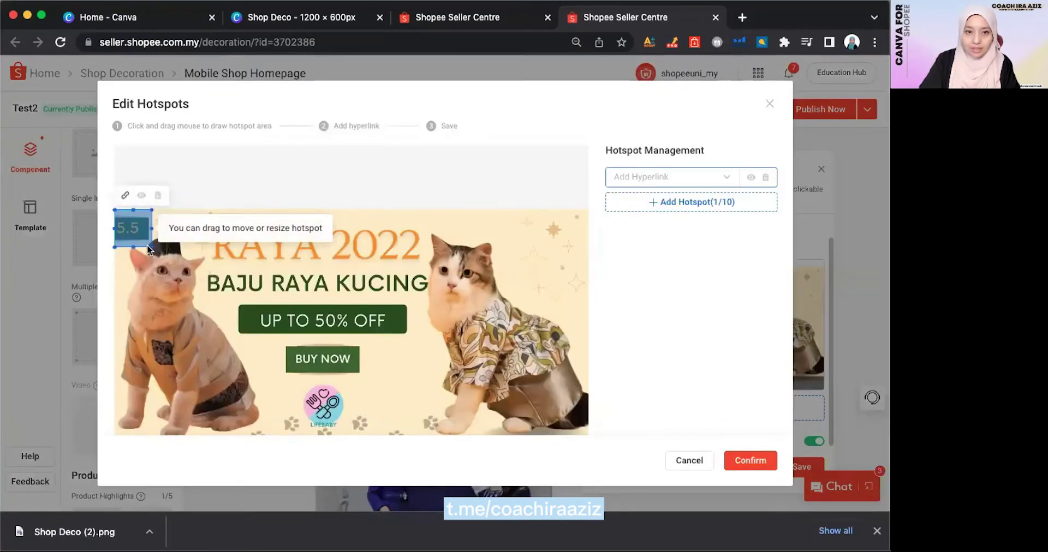
{"action": "left_click_drag", "start_coordinate": [150, 246], "coordinate": [277, 435]}
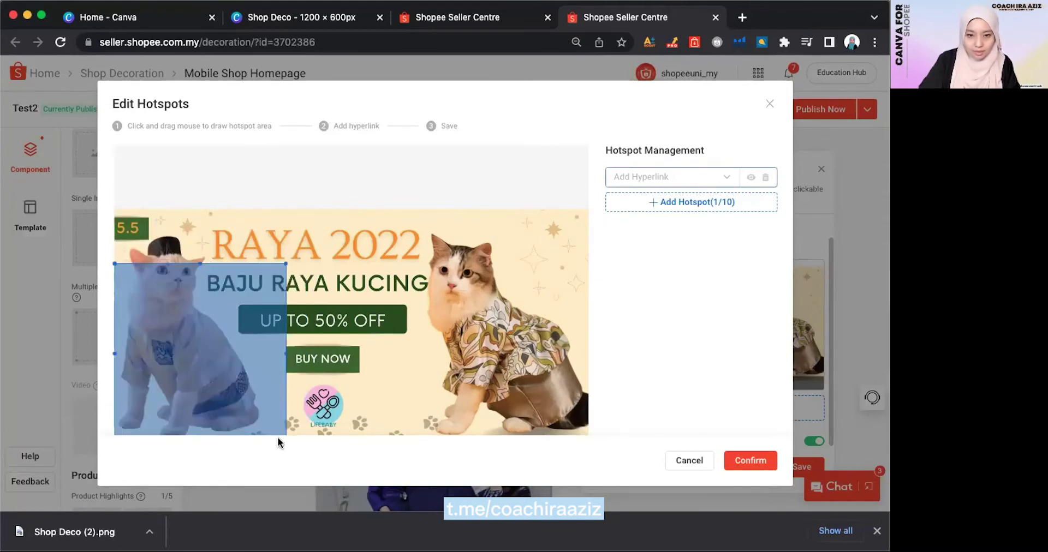
{"action": "left_click", "coordinate": [674, 189]}
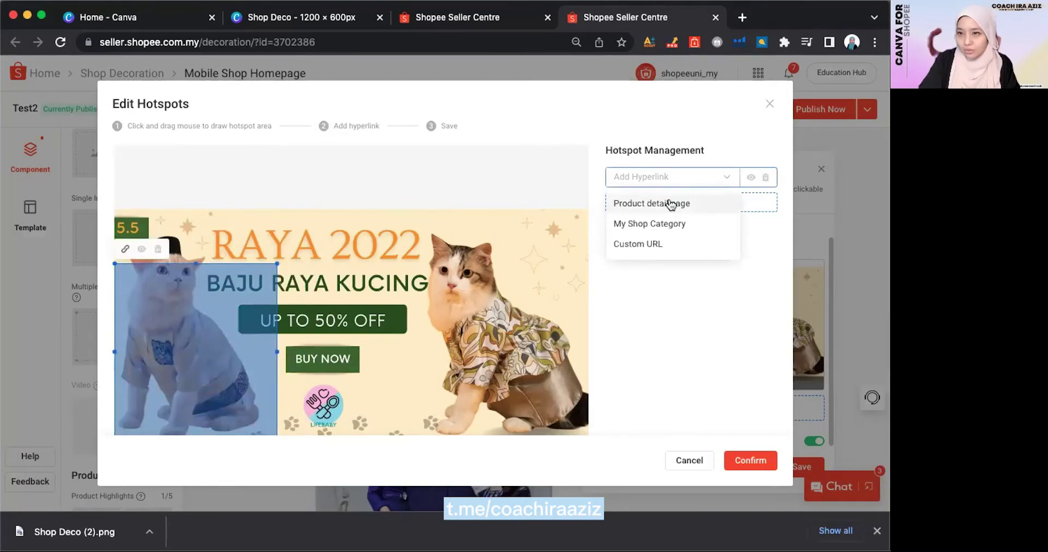
{"action": "left_click", "coordinate": [670, 204]}
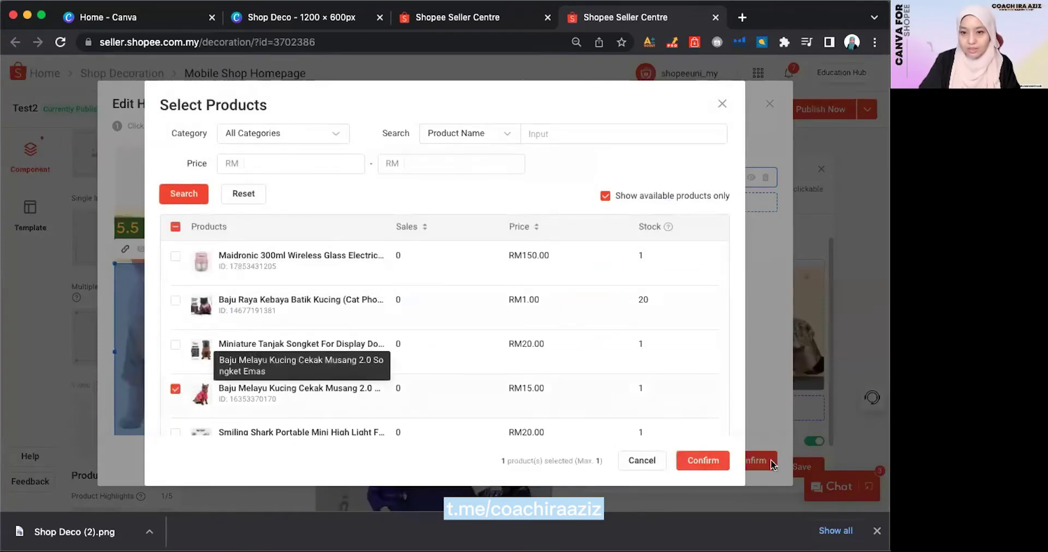
{"action": "left_click", "coordinate": [702, 461]}
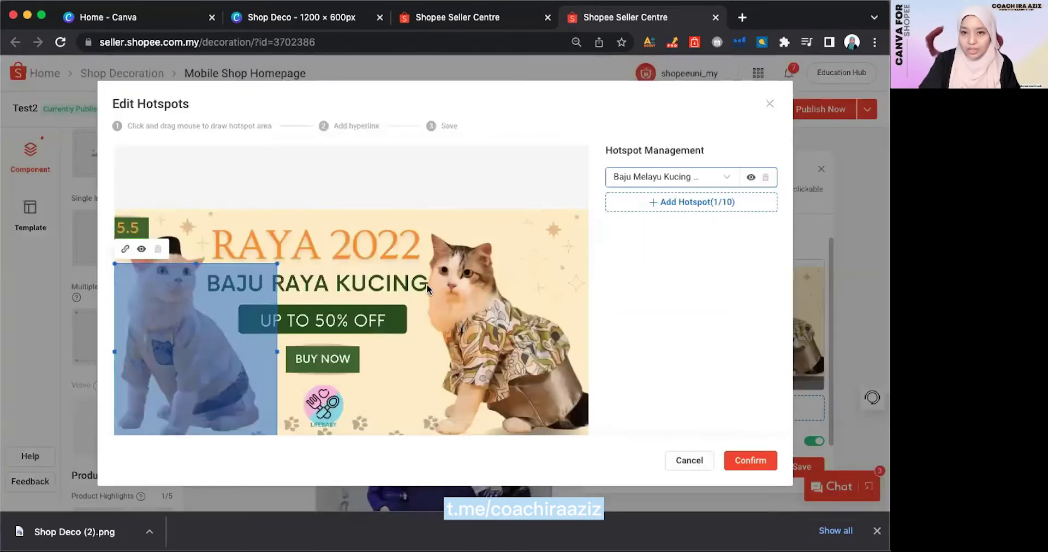
Draw a second hotspot over the cat in the patterned shirt and link it to the "Baju Raya Kebaya Batik Kucing" product
{"action": "left_click_drag", "start_coordinate": [413, 254], "coordinate": [661, 490]}
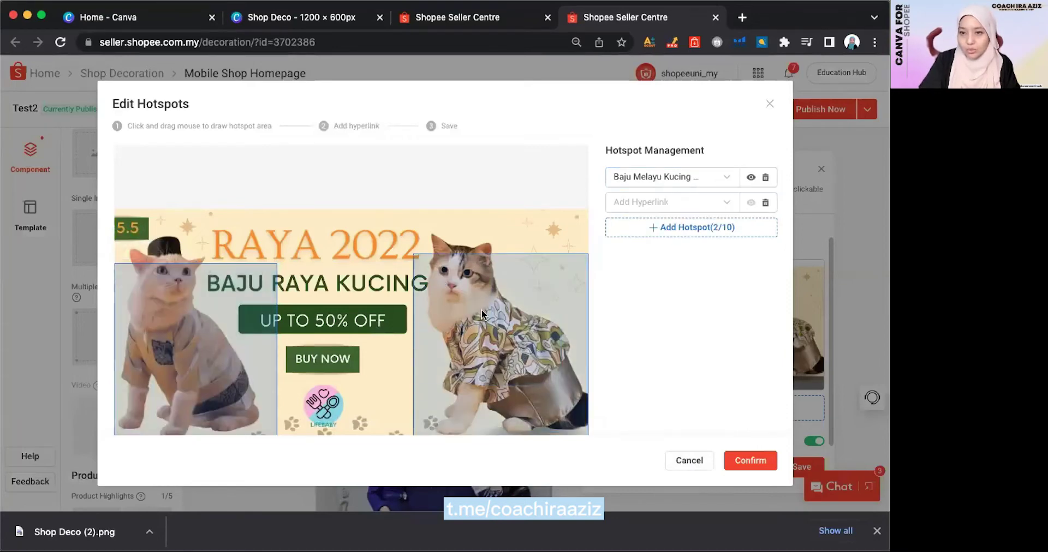
{"action": "left_click", "coordinate": [730, 205]}
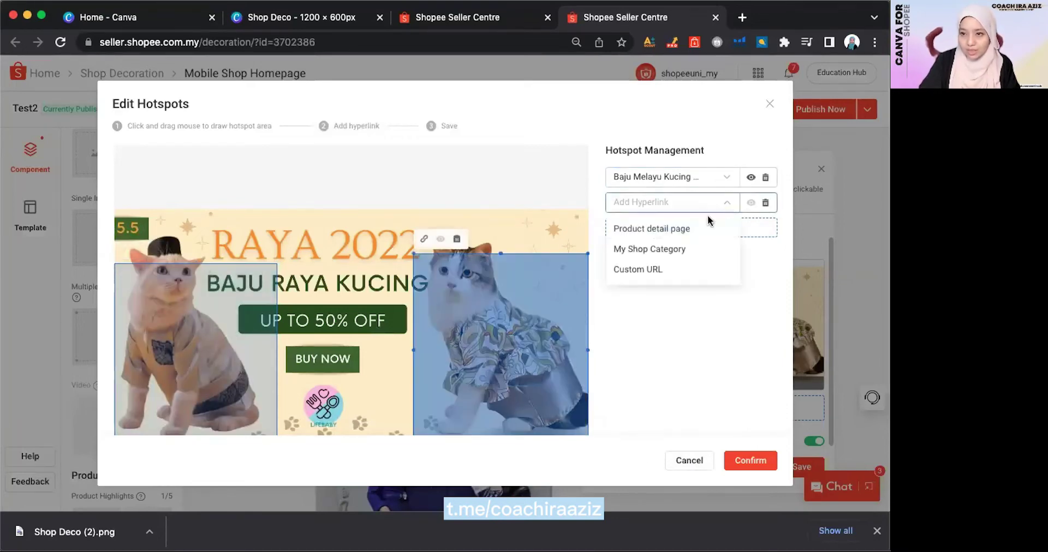
{"action": "left_click", "coordinate": [696, 228]}
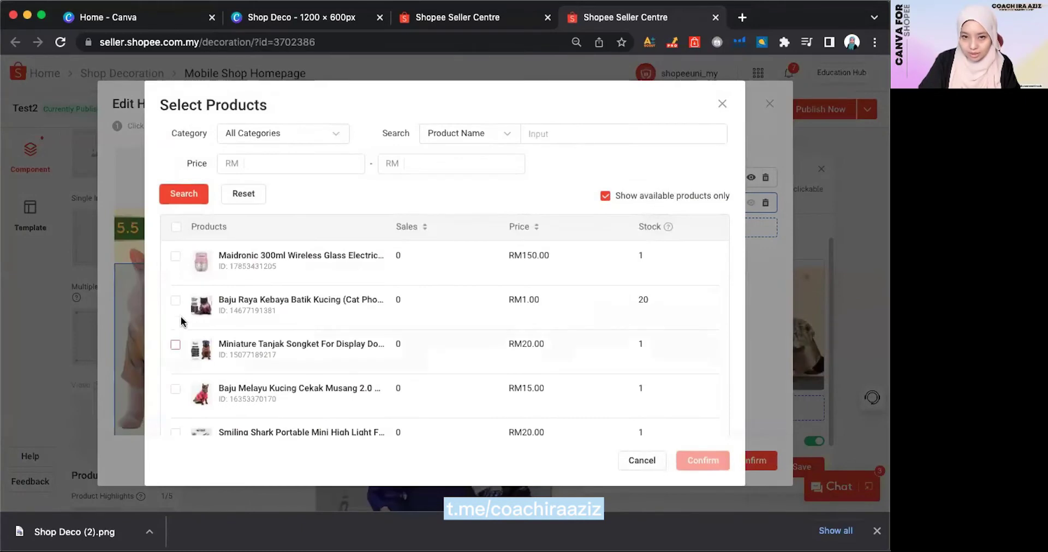
{"action": "left_click", "coordinate": [176, 300]}
{"action": "left_click", "coordinate": [695, 461]}
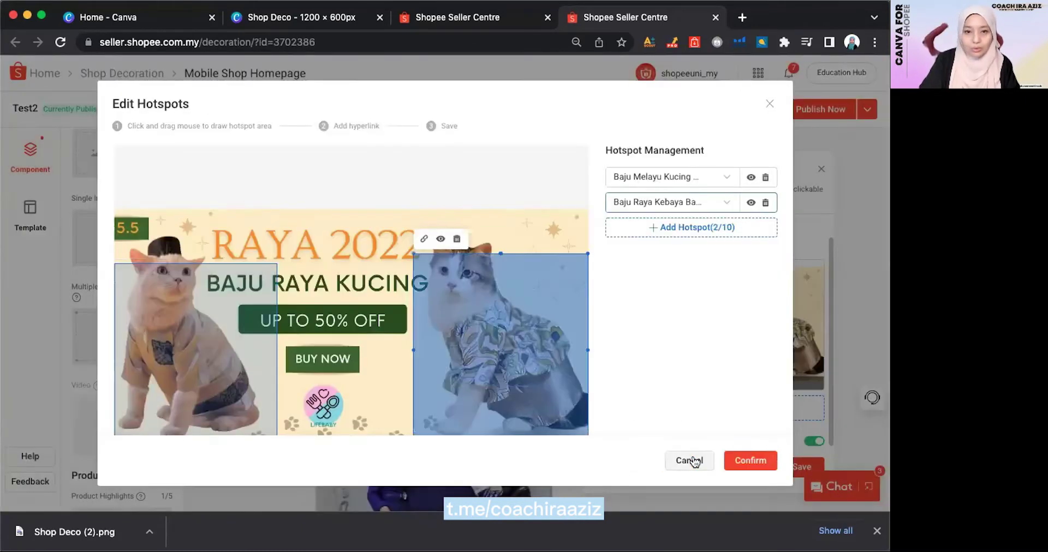
Draw a third hotspot over the left cat's hat, link it to the "Miniature Tanjak Songket" product, and save the component
{"action": "left_click_drag", "start_coordinate": [183, 215], "coordinate": [132, 261]}
{"action": "left_click", "coordinate": [709, 228]}
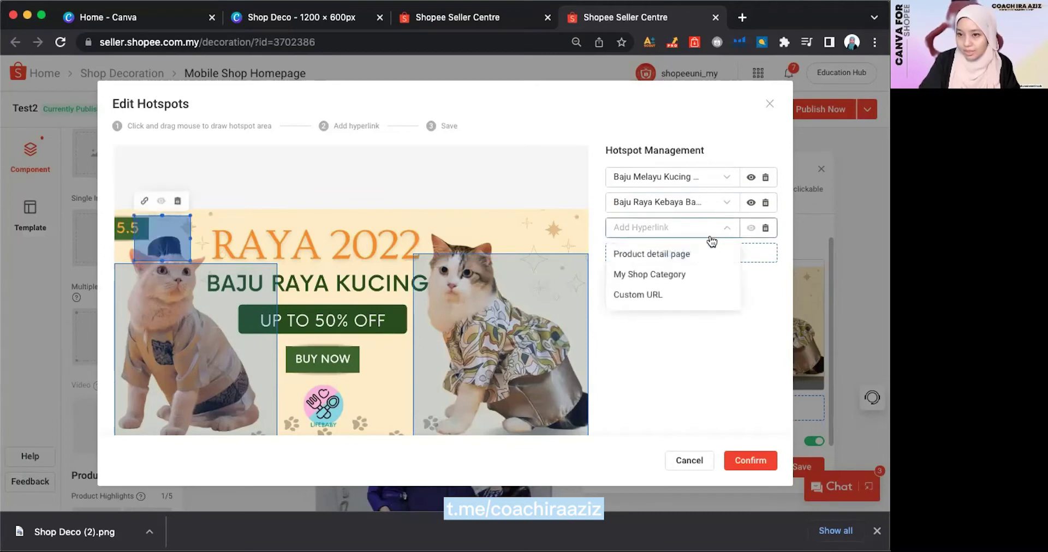
{"action": "left_click", "coordinate": [685, 253]}
{"action": "scroll", "coordinate": [299, 330], "scroll_direction": "down", "scroll_amount": 2}
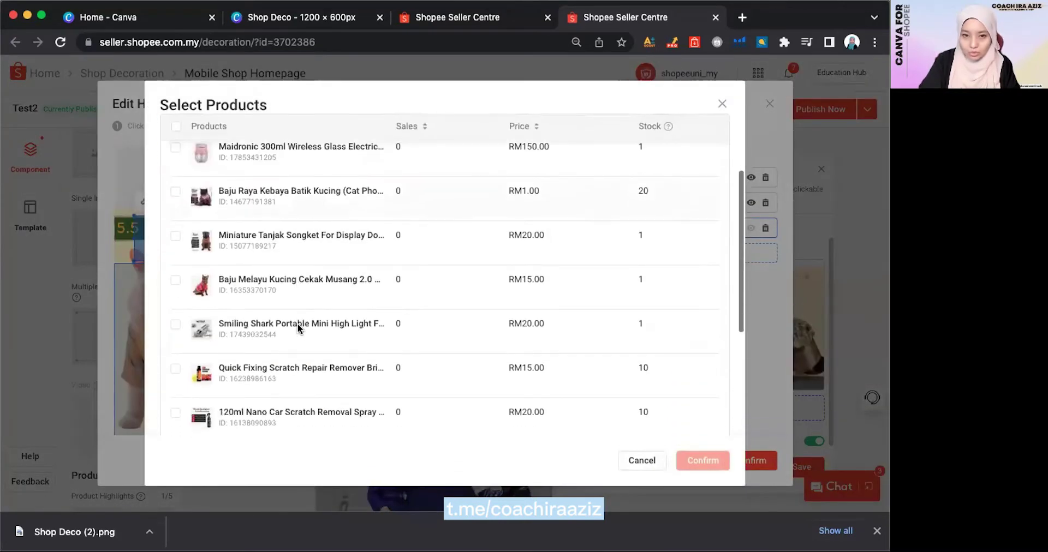
{"action": "left_click", "coordinate": [245, 232]}
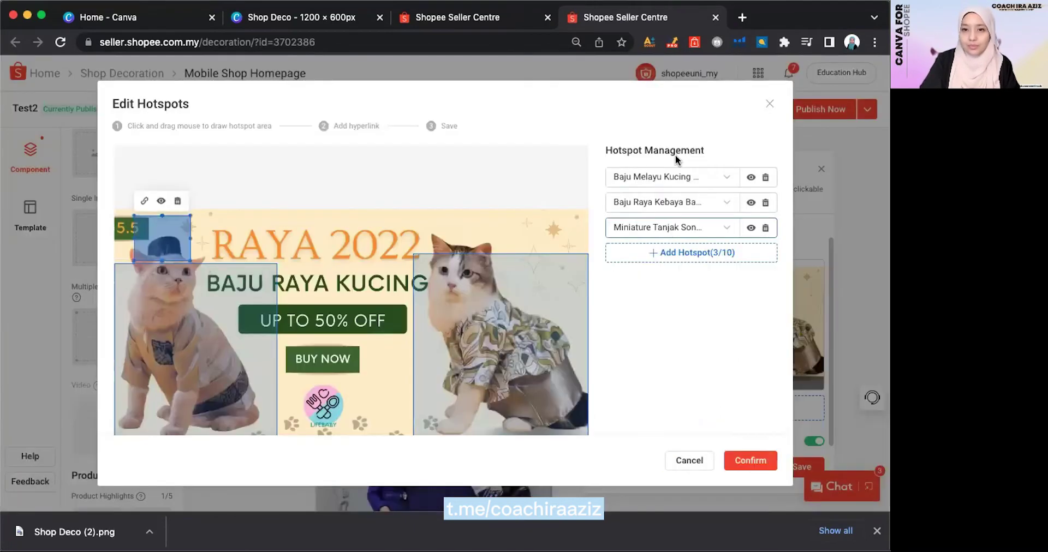
{"action": "left_click", "coordinate": [746, 462]}
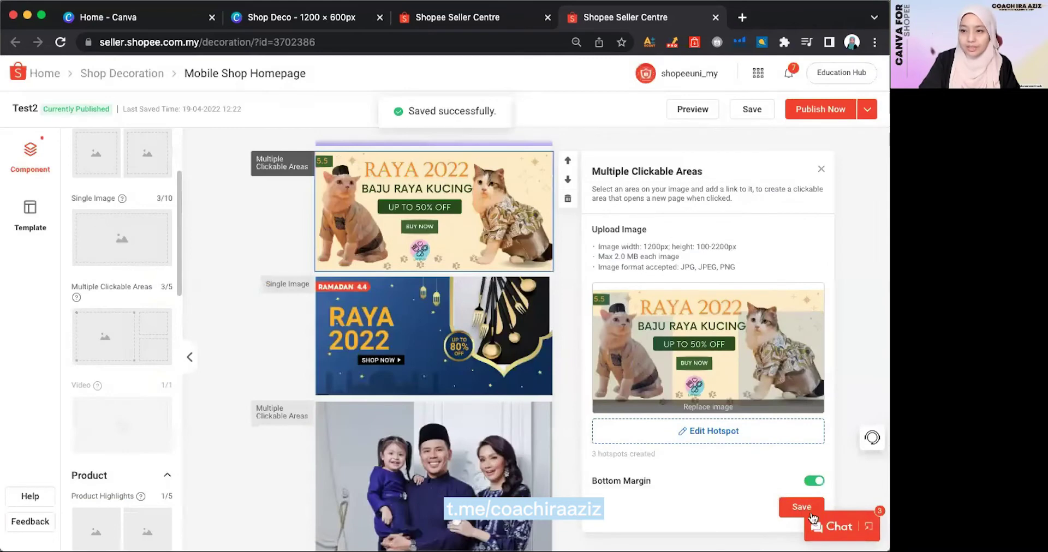
Publish the mobile shop homepage decoration and publish the same decoration to the PC shop homepage
{"action": "scroll", "coordinate": [874, 147], "scroll_direction": "up", "scroll_amount": 5}
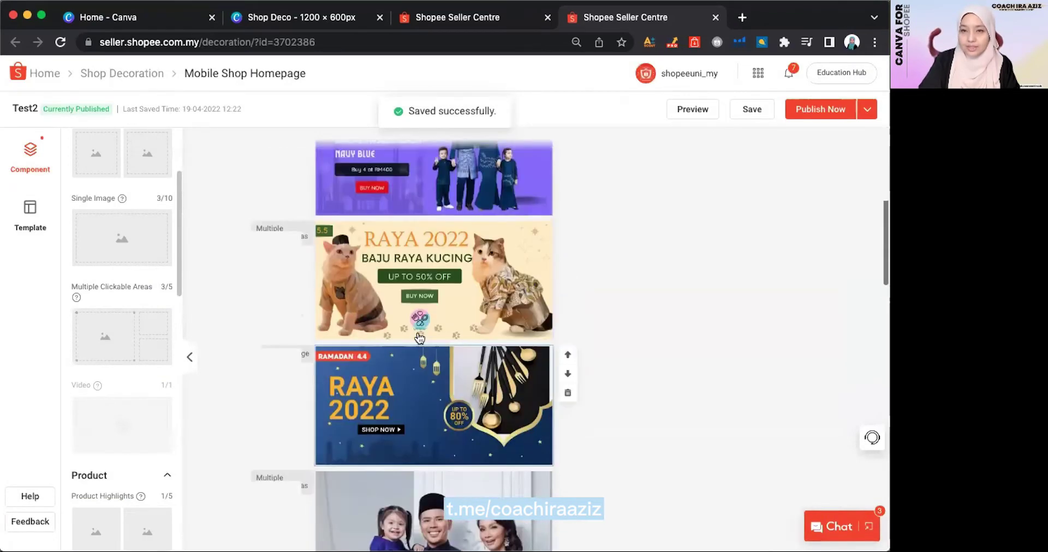
{"action": "left_click", "coordinate": [820, 109]}
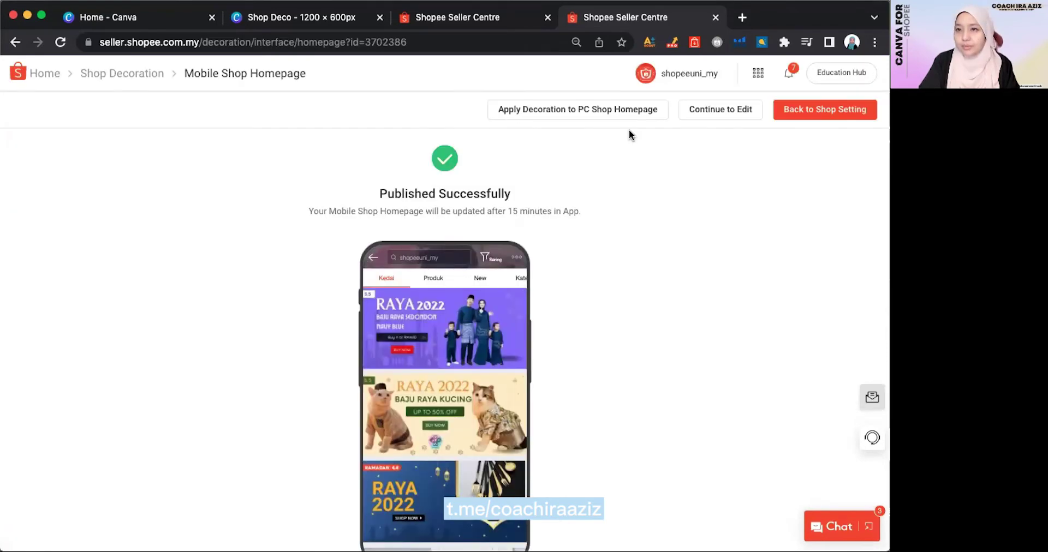
{"action": "left_click", "coordinate": [579, 112]}
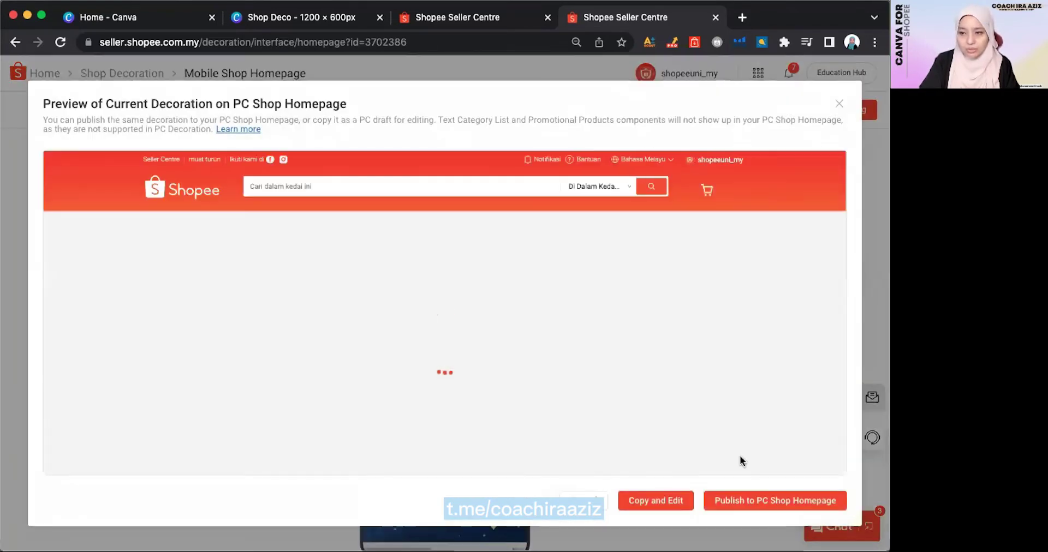
{"action": "left_click", "coordinate": [731, 501]}
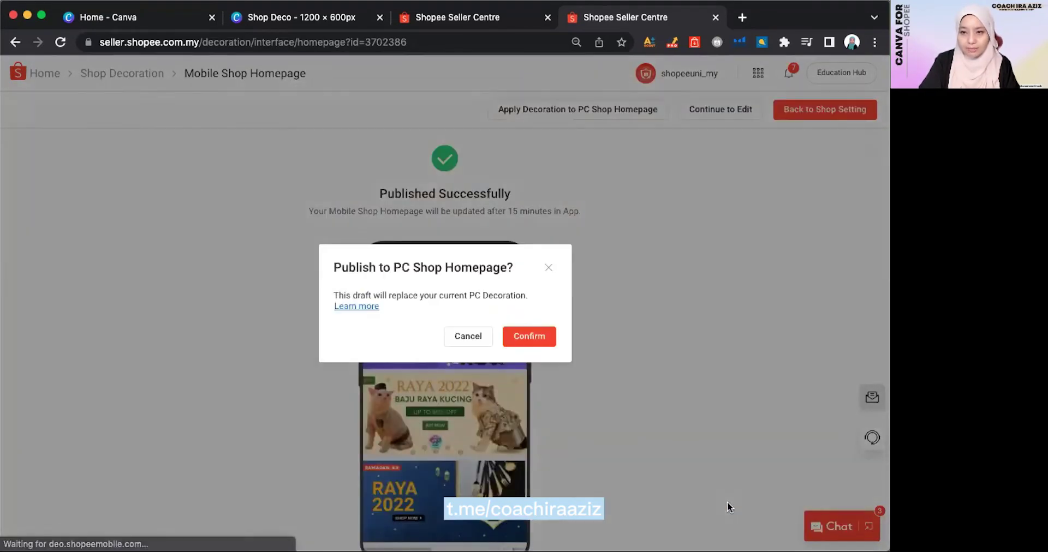
{"action": "left_click", "coordinate": [532, 336]}
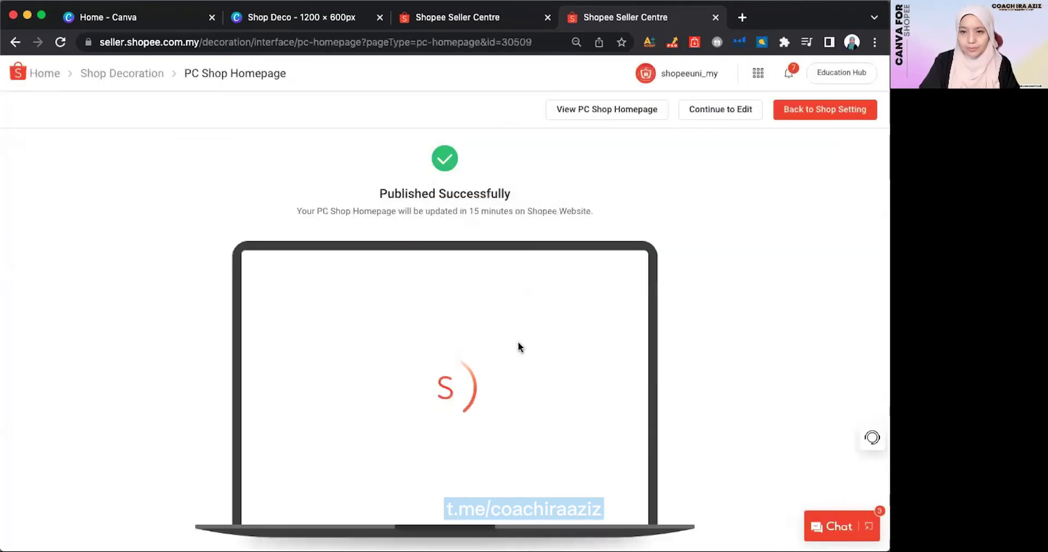
Open the live PC shop homepage and examine how the Raya 2022 cat banner is displayed
{"action": "scroll", "coordinate": [518, 348], "scroll_direction": "down", "scroll_amount": 5}
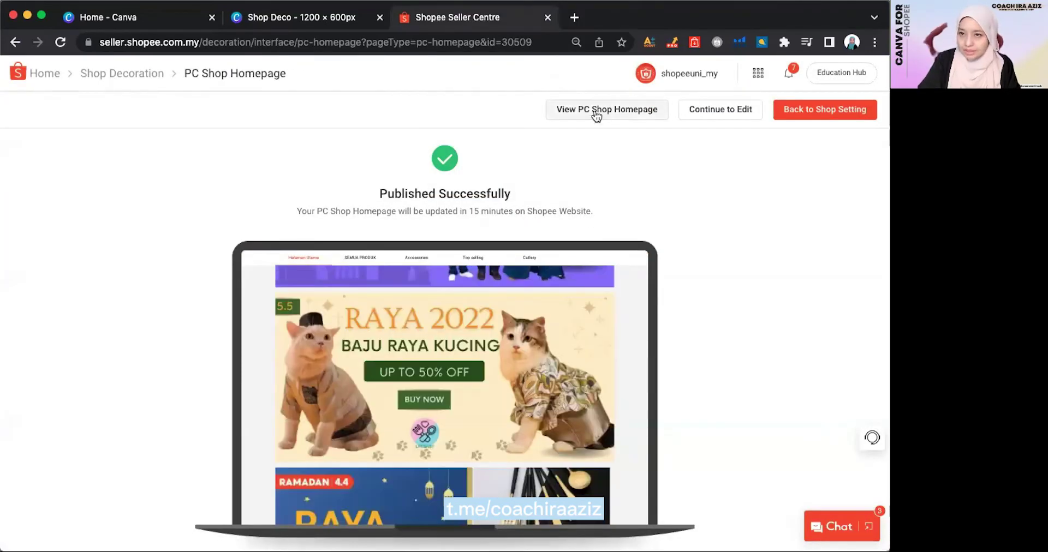
{"action": "left_click", "coordinate": [593, 111]}
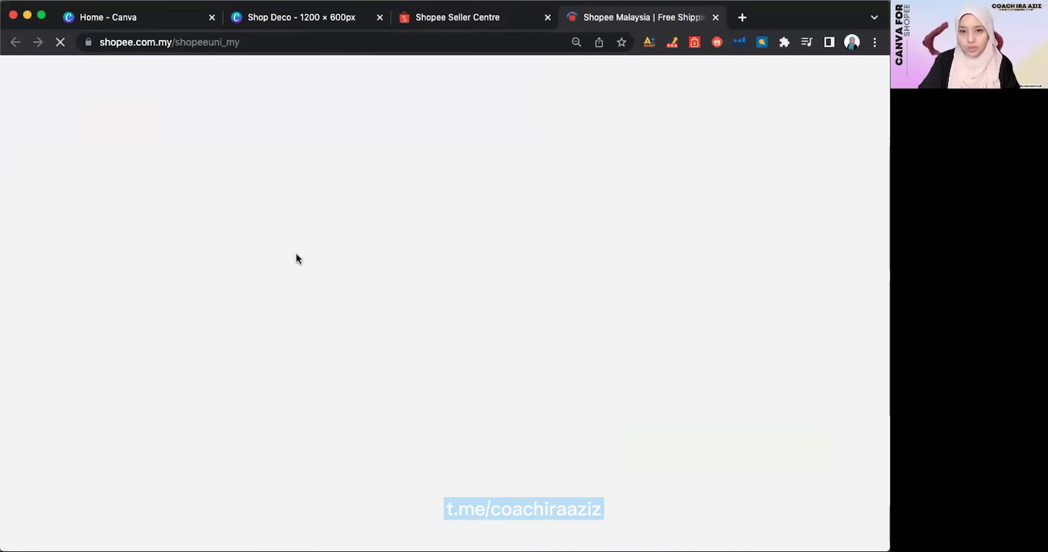
{"action": "scroll", "coordinate": [298, 260], "scroll_direction": "down", "scroll_amount": 15}
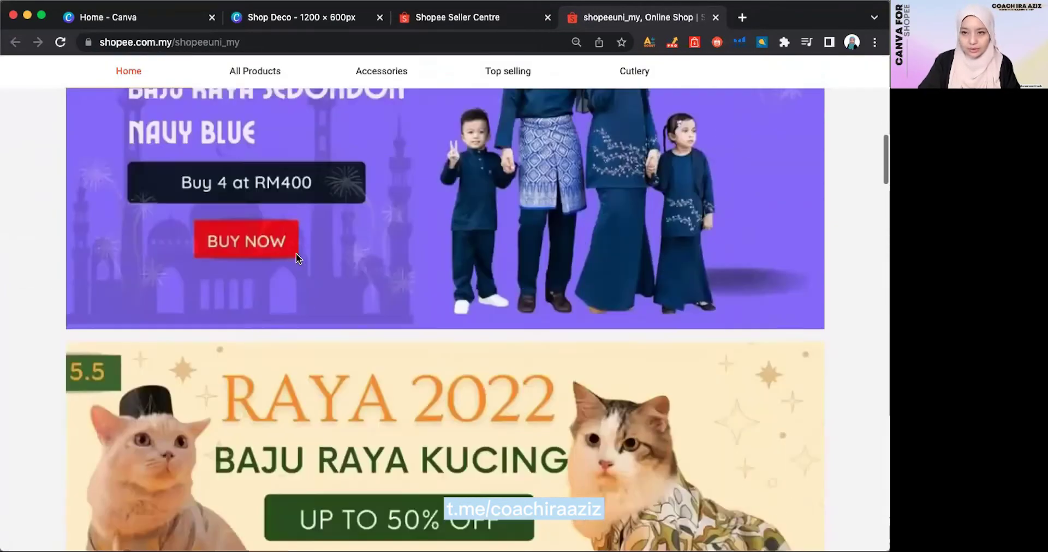
{"action": "scroll", "coordinate": [371, 323], "scroll_direction": "up", "scroll_amount": 2}
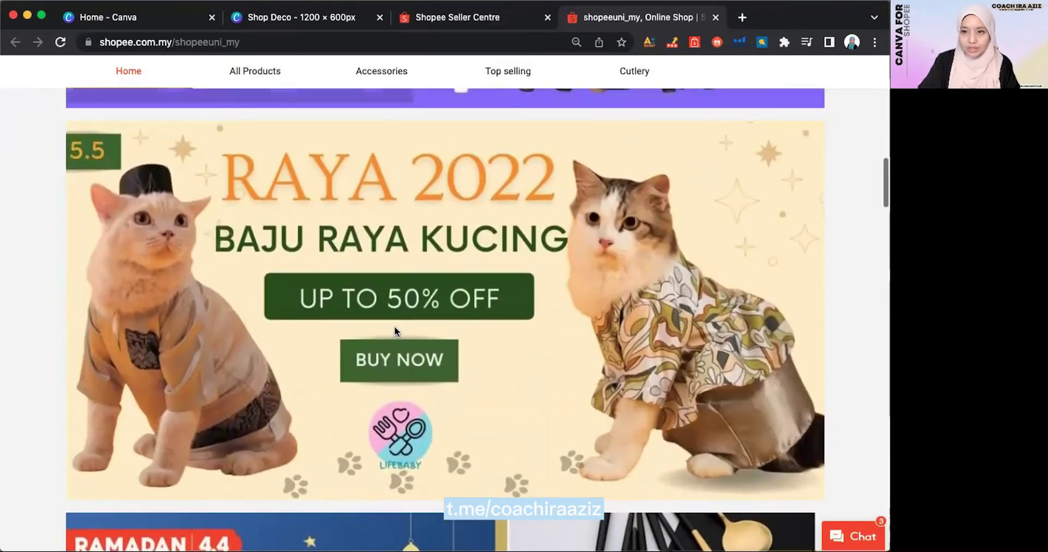
Test the hotspot on the cat in the patterned shirt by opening its product link in a new tab
{"action": "right_click", "coordinate": [682, 290]}
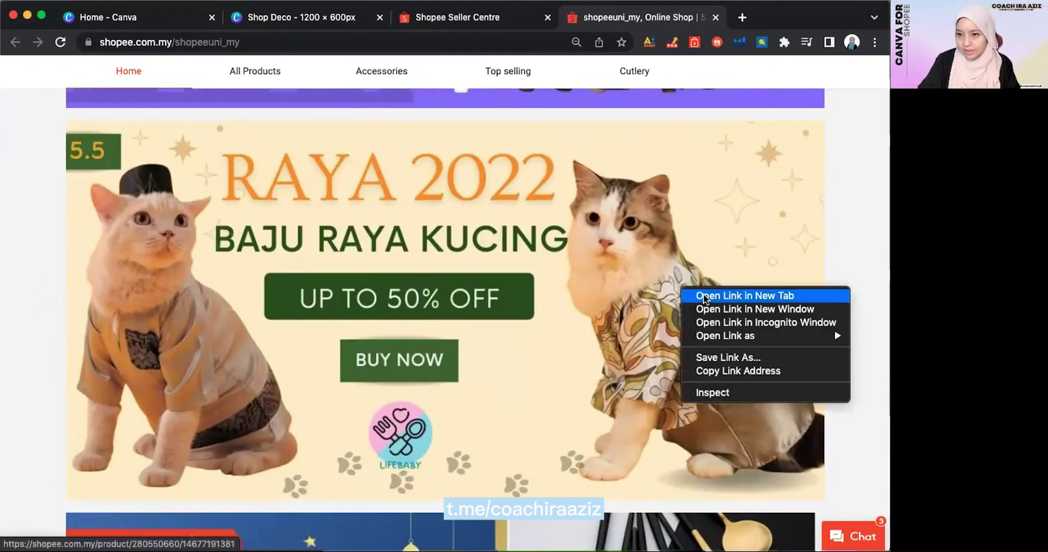
{"action": "left_click", "coordinate": [704, 296]}
{"action": "left_click", "coordinate": [696, 17]}
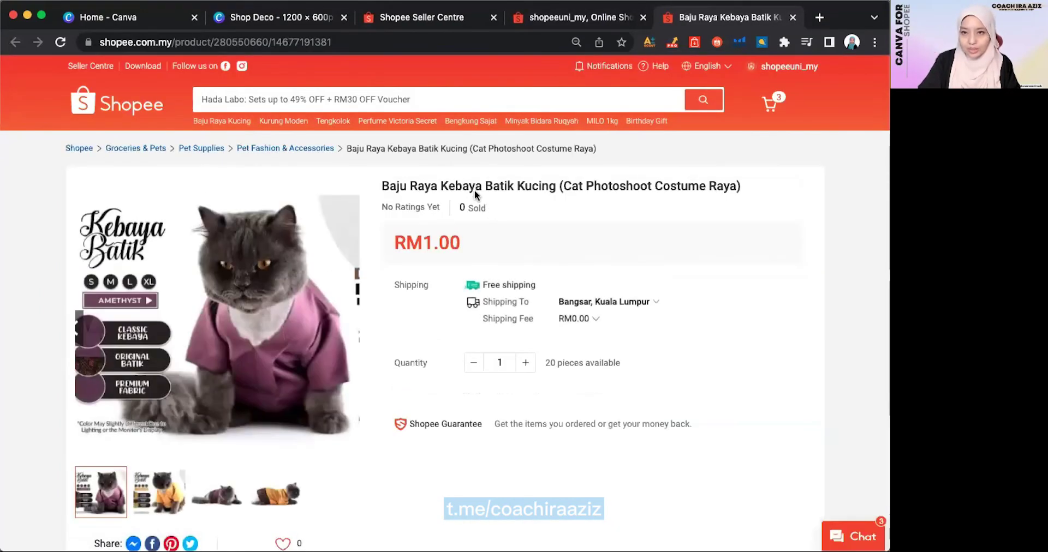
Test the hotspot on the hat-wearing cat's body from the shop homepage, and return to the homepage from its product page
{"action": "left_click", "coordinate": [580, 16]}
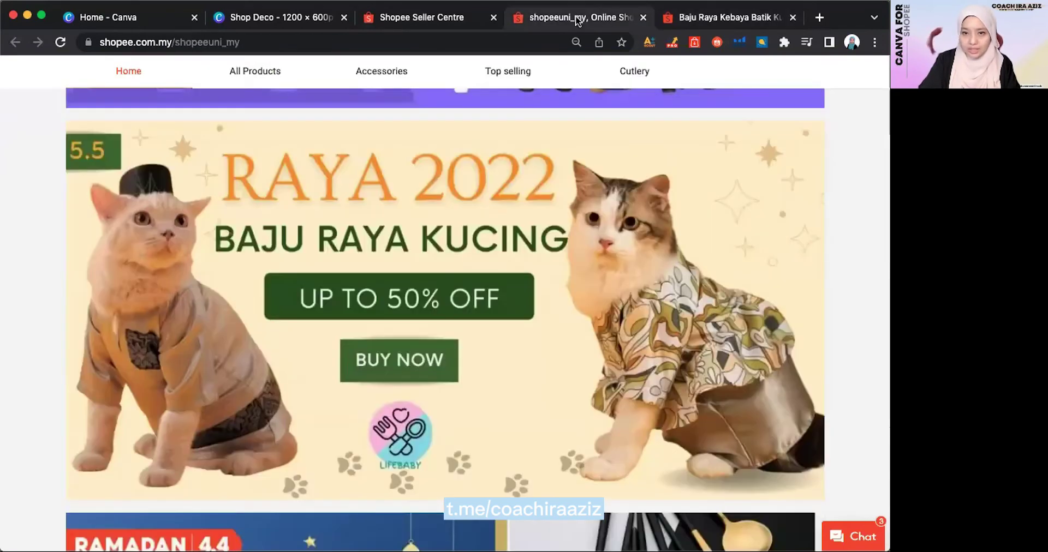
{"action": "left_click", "coordinate": [133, 334]}
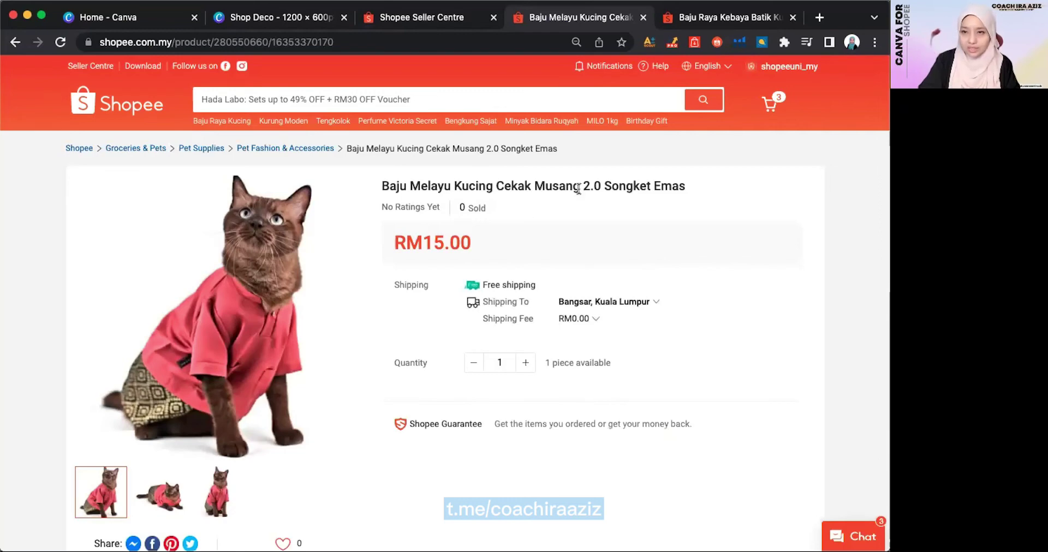
{"action": "left_click", "coordinate": [16, 43]}
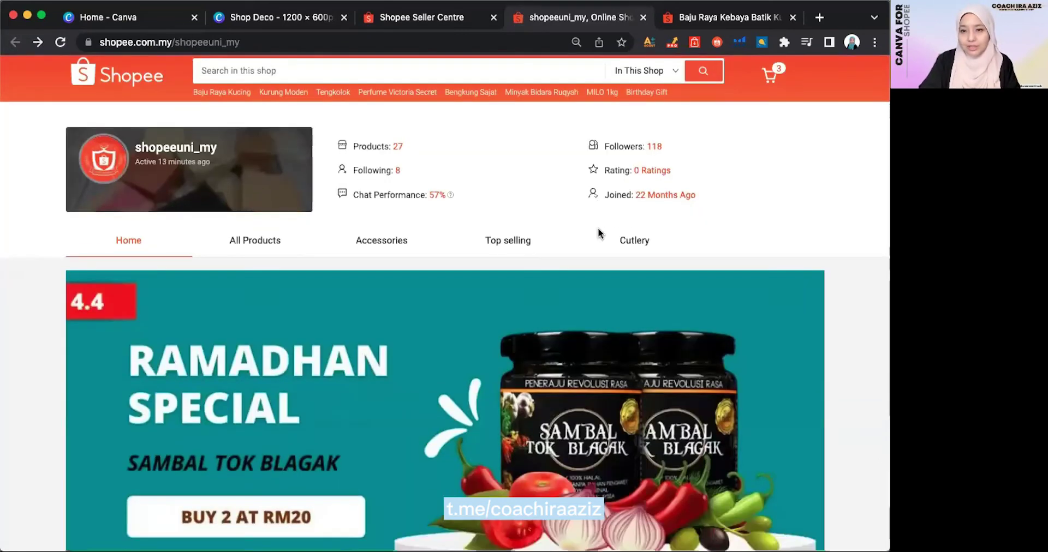
{"action": "scroll", "coordinate": [599, 233], "scroll_direction": "down", "scroll_amount": 3}
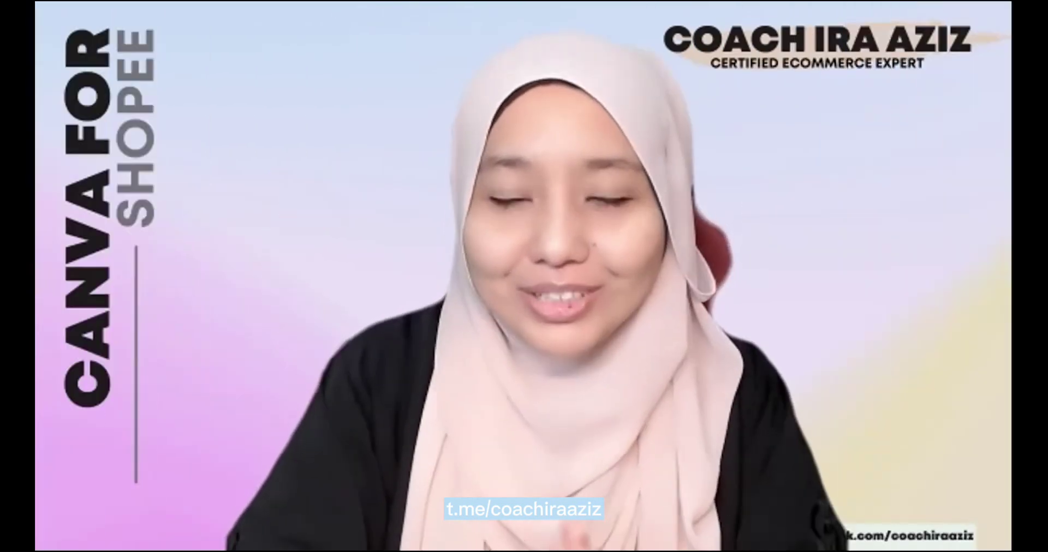